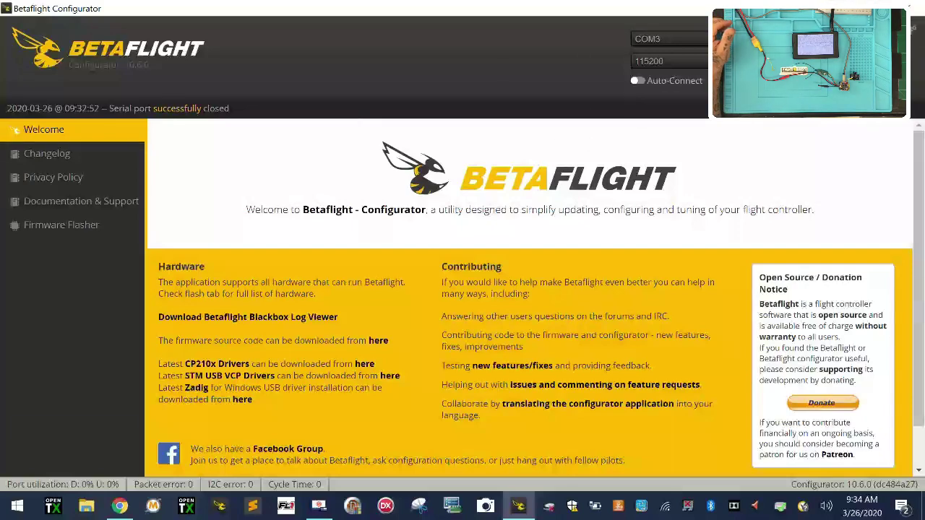
- Load the online 4.1.5 firmware for the MATEKF411 (MTKS) board and flash it with full chip erase enabled
left_click(62, 225)
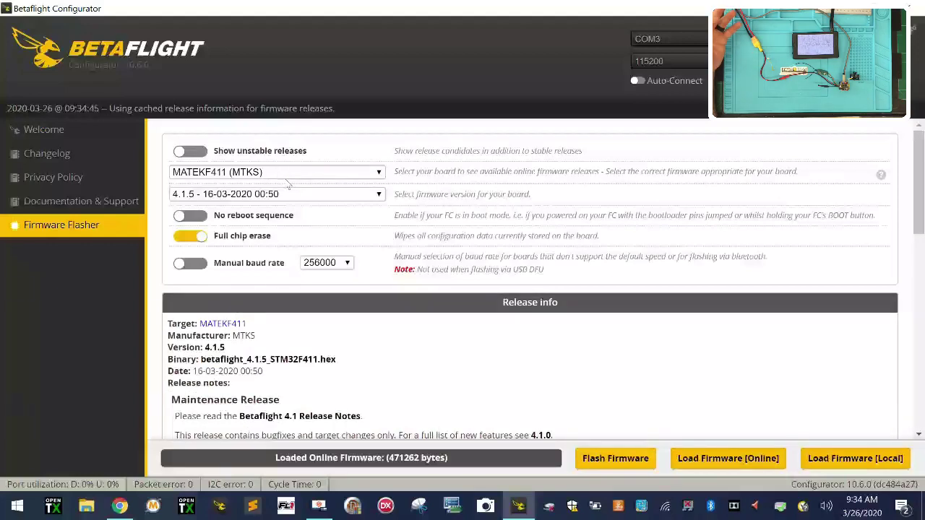
left_click(729, 458)
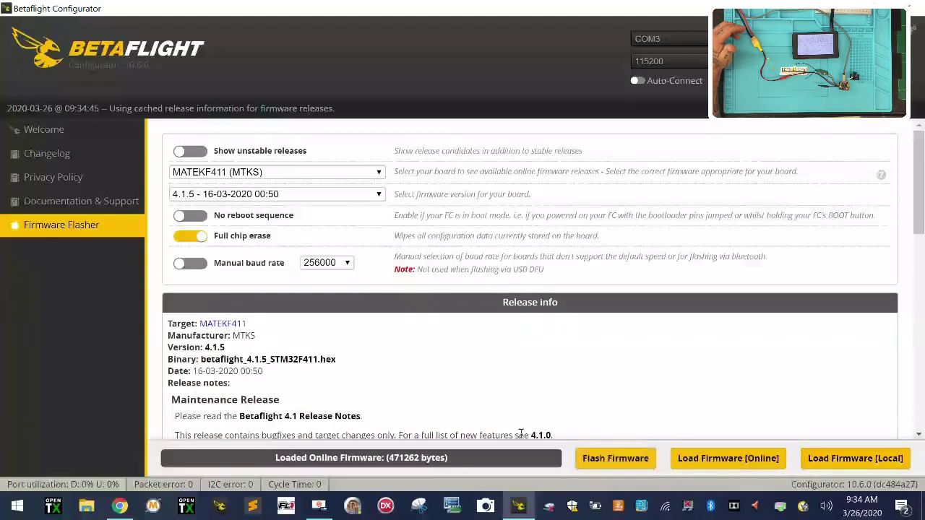
left_click(615, 458)
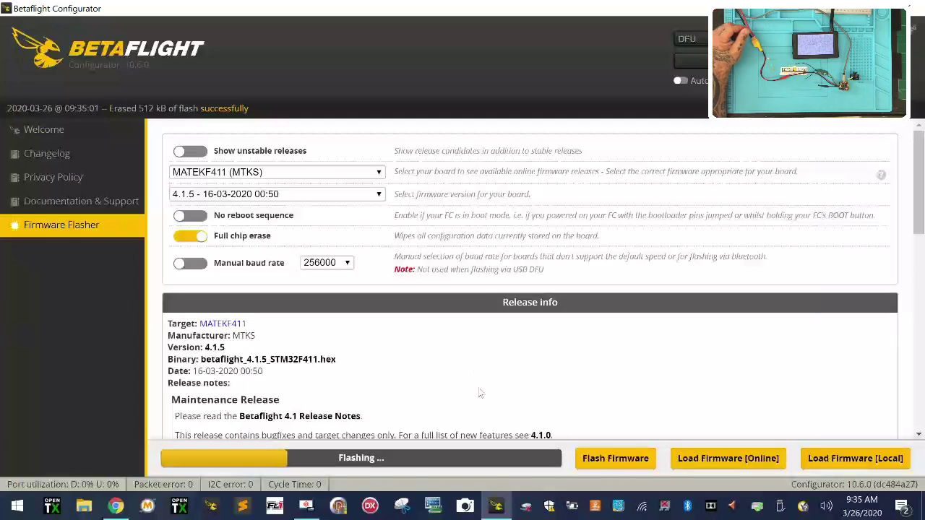
- Switch to Chrome and view the VTX frequency and power chart on the JHEMCU SIF4 stack's product page
left_click(115, 505)
scroll(410, 336, "up", 4)
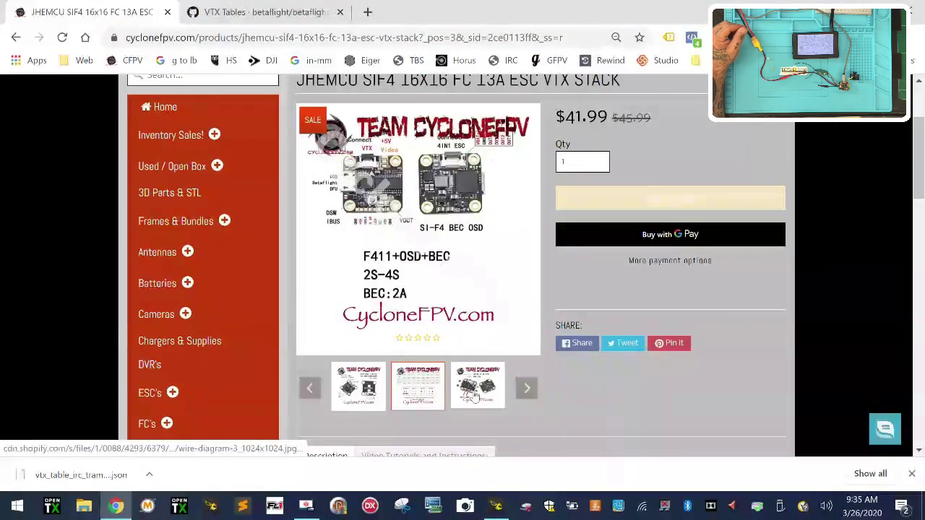
left_click(417, 376)
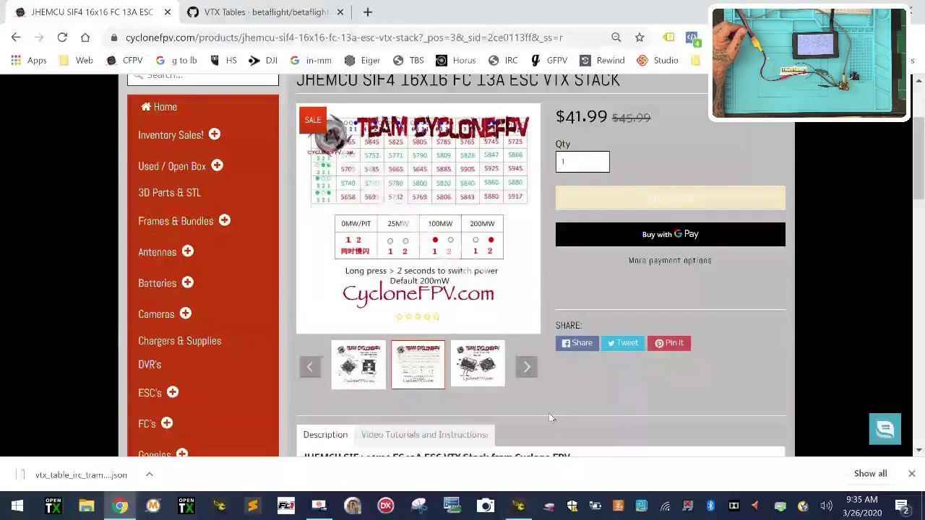
- Return to Betaflight Configurator and apply the custom defaults for the board
left_click(518, 506)
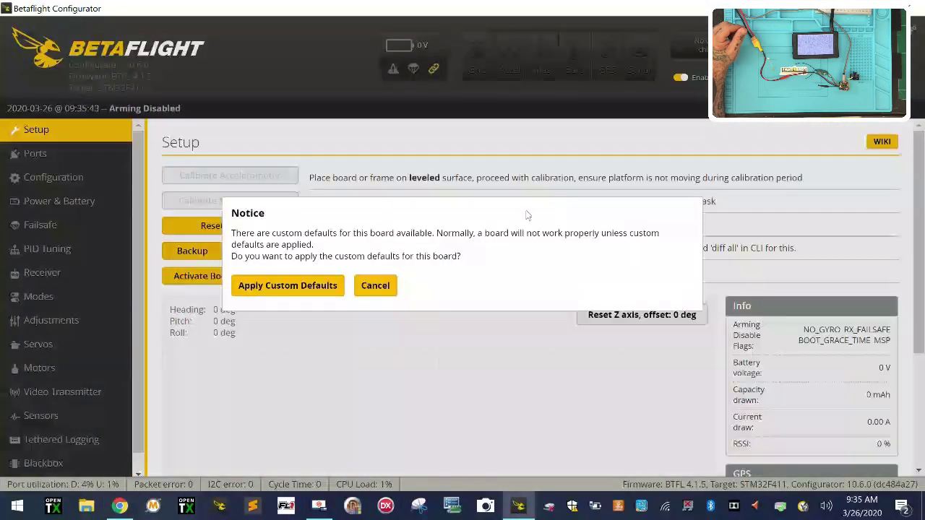
left_click(269, 281)
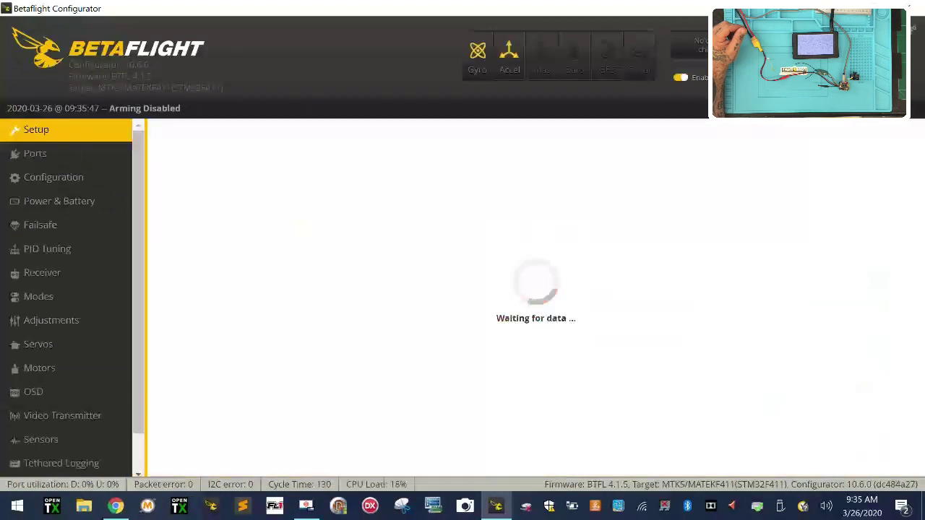
- Set the UART1 peripheral to VTX (IRC Tramp), then save the port configuration and reboot
left_click(101, 155)
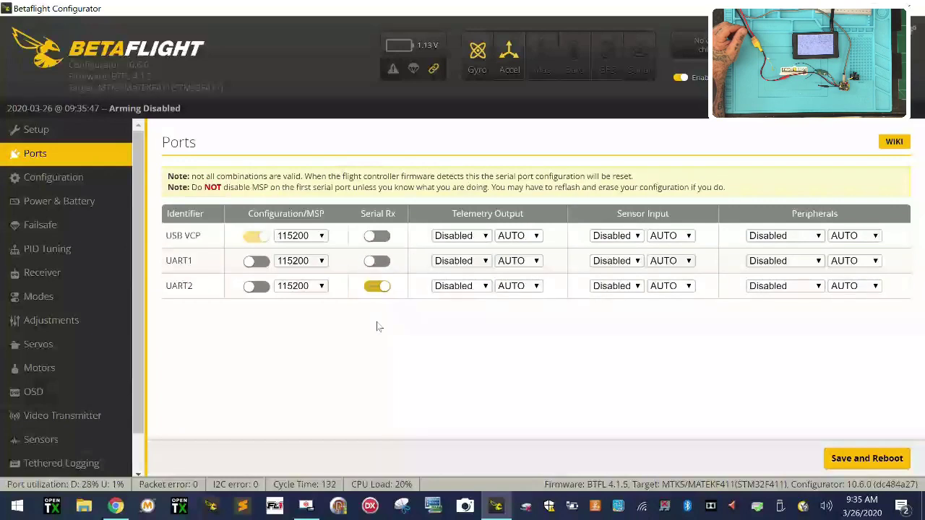
left_click(807, 264)
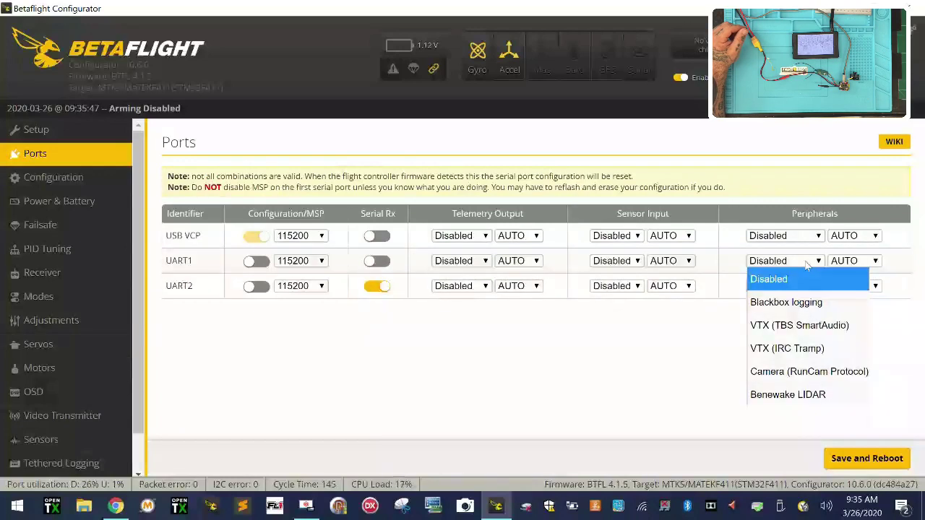
left_click(819, 349)
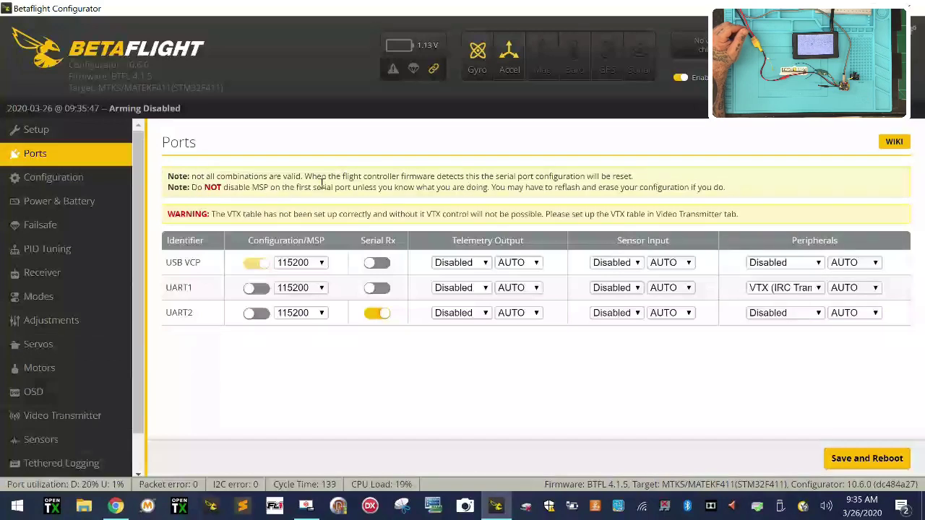
left_click_drag(772, 214, 367, 187)
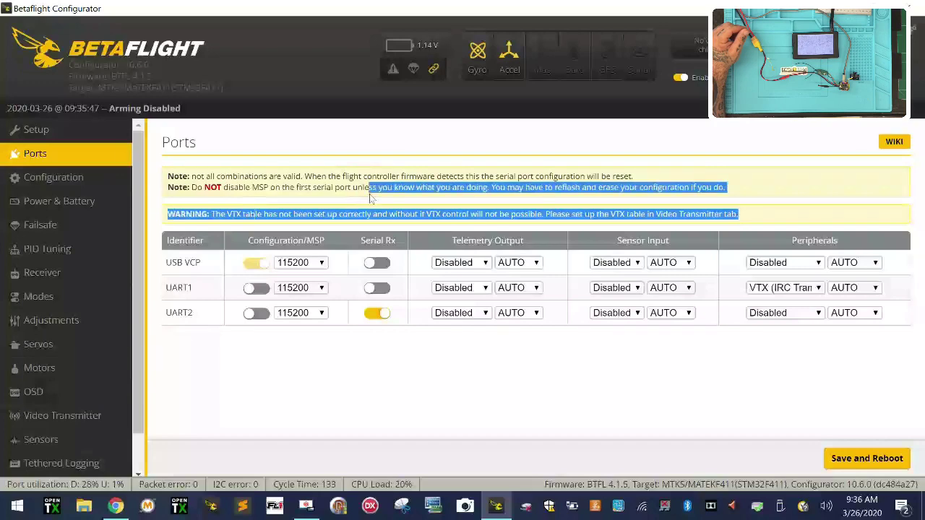
left_click(770, 213)
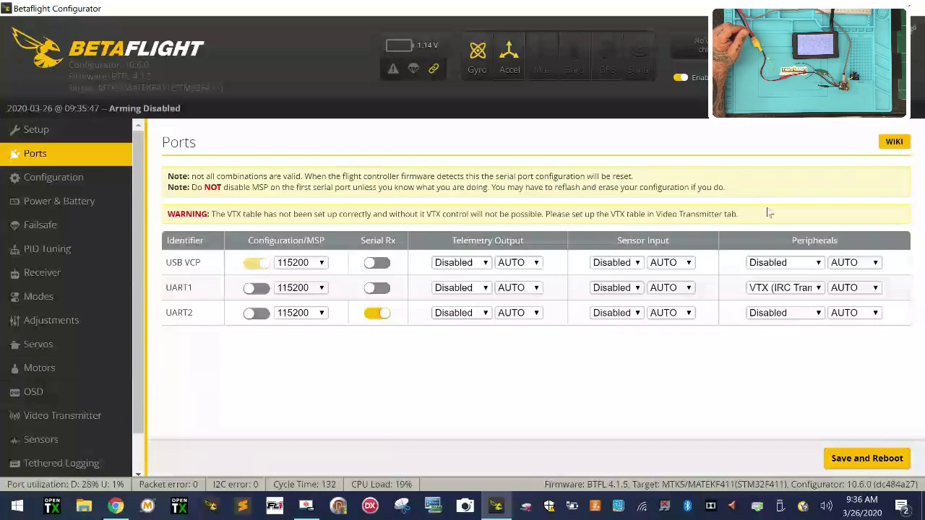
left_click(868, 459)
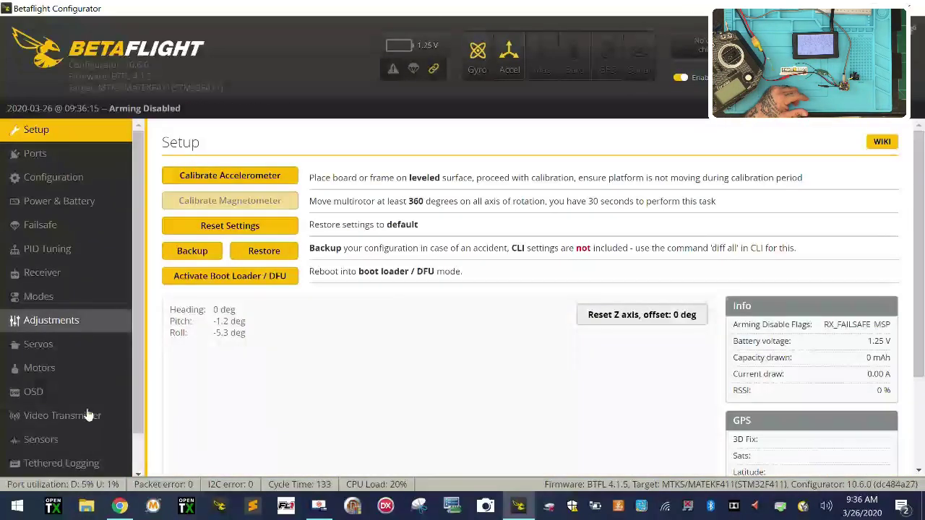
- Review the Video Transmitter settings and setup instructions, and open the linked VTX tables wiki page
left_click(93, 417)
scroll(333, 379, "down", 3)
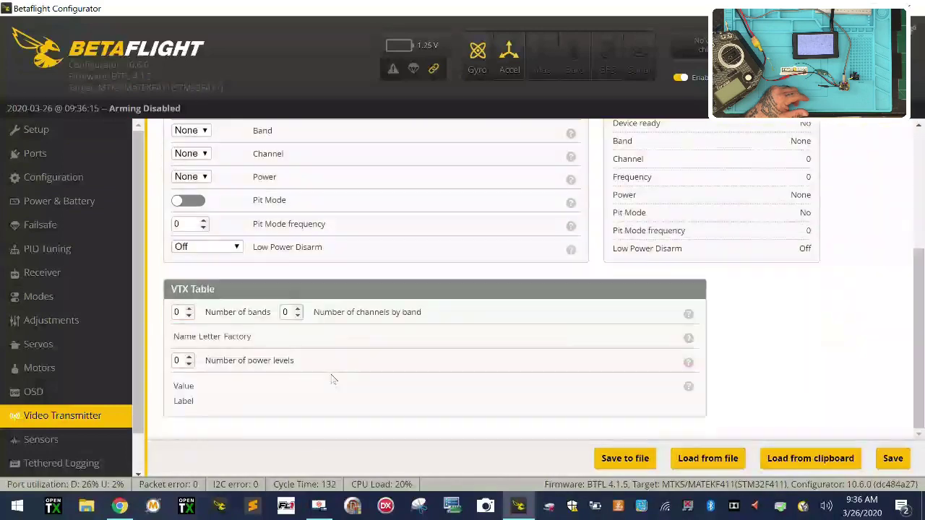
scroll(334, 379, "up", 3)
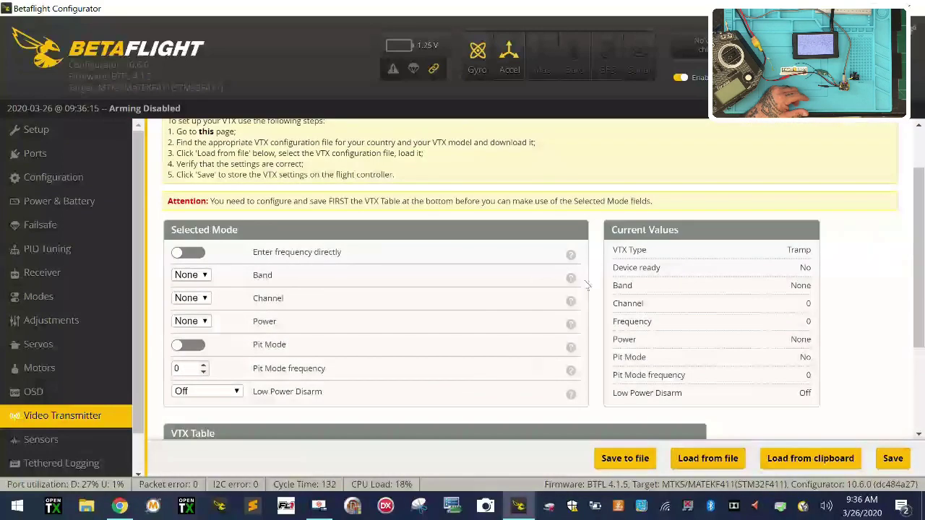
scroll(266, 253, "up", 1)
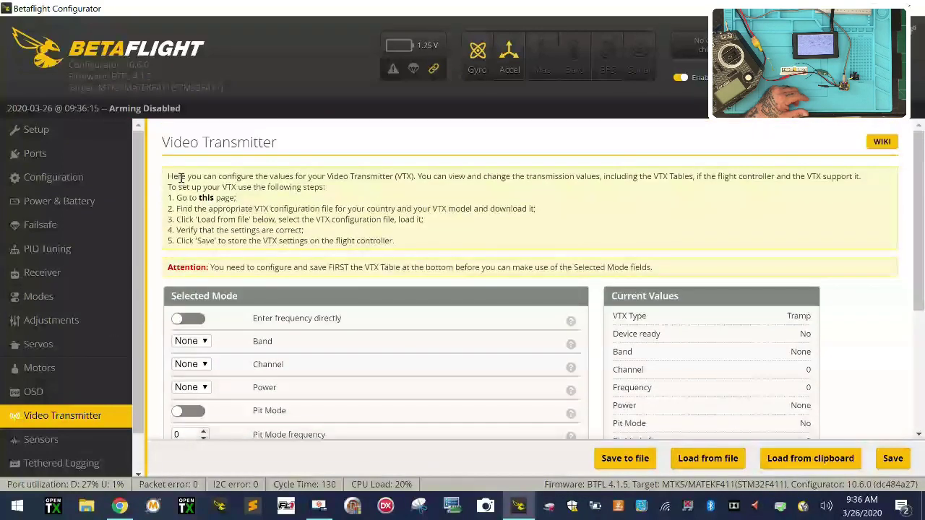
left_click_drag(221, 175, 738, 182)
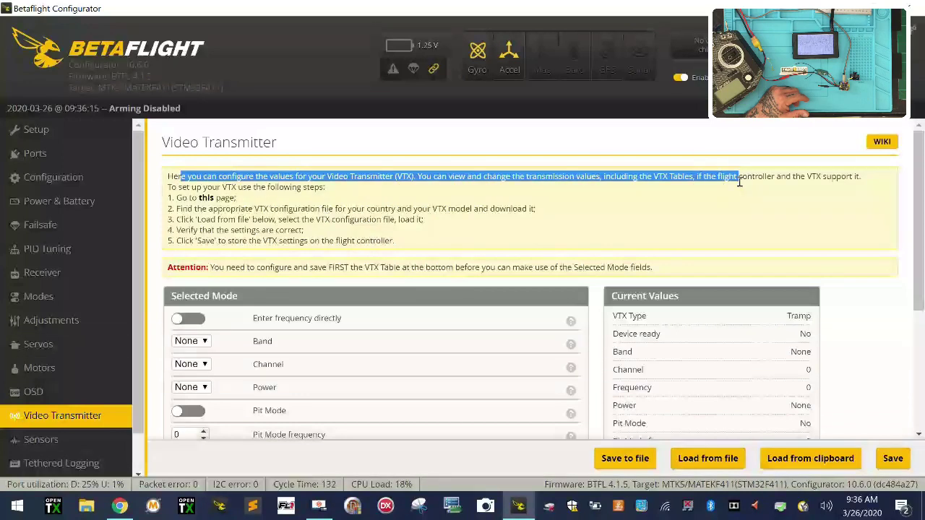
left_click(205, 197)
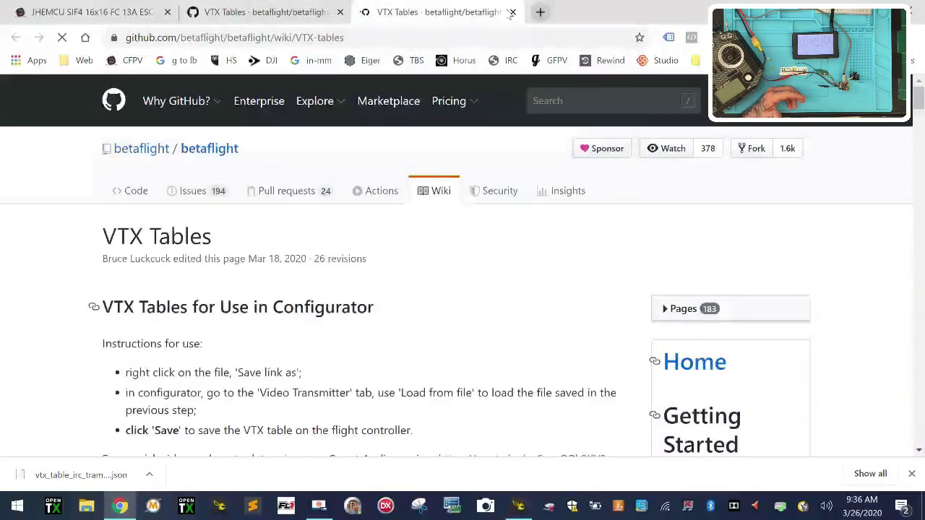
- Close the duplicate wiki page and examine the VTX Tables instructions and the table files listed by protocol
left_click(513, 12)
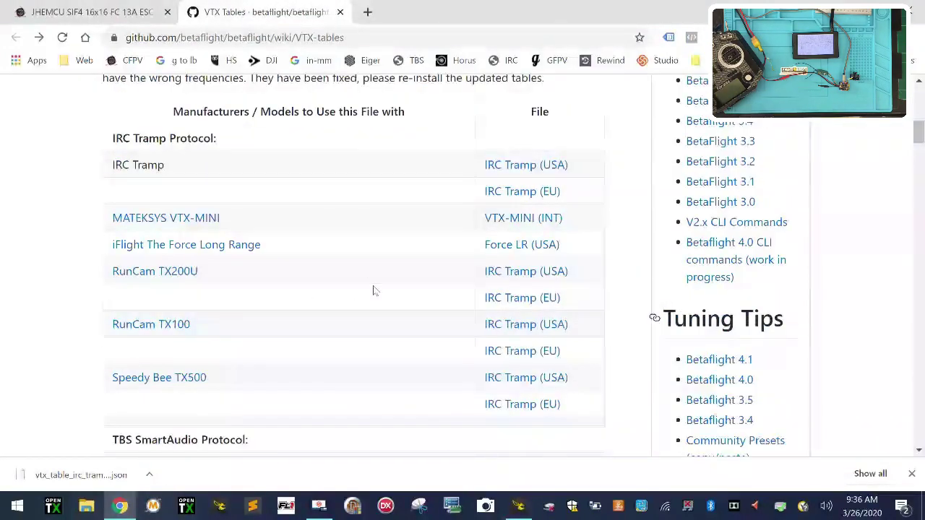
scroll(374, 289, "up", 2)
scroll(532, 302, "down", 4)
scroll(532, 302, "down", 10)
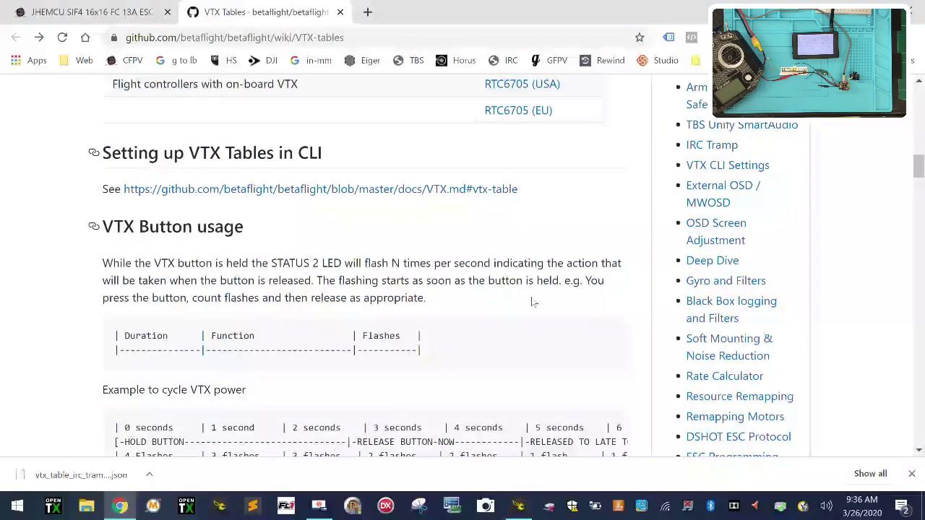
scroll(518, 300, "up", 5)
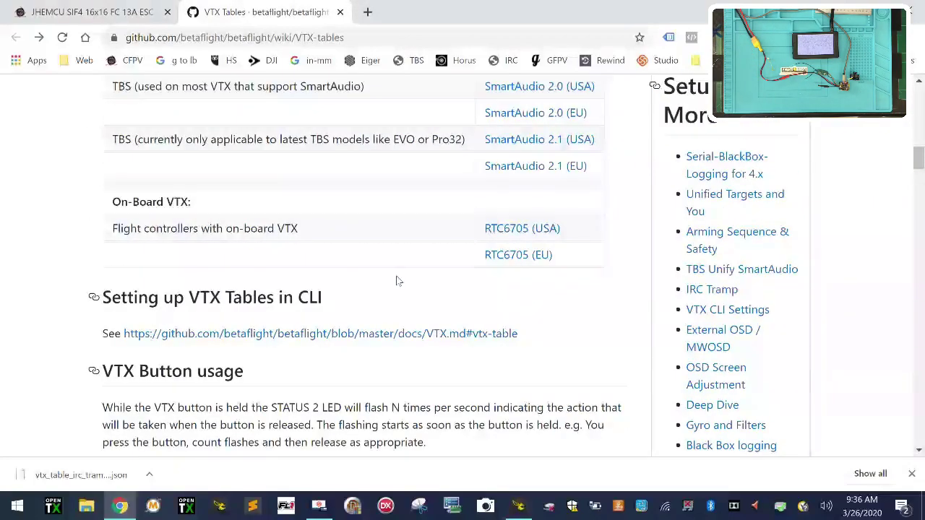
scroll(397, 281, "up", 8)
scroll(383, 282, "up", 2)
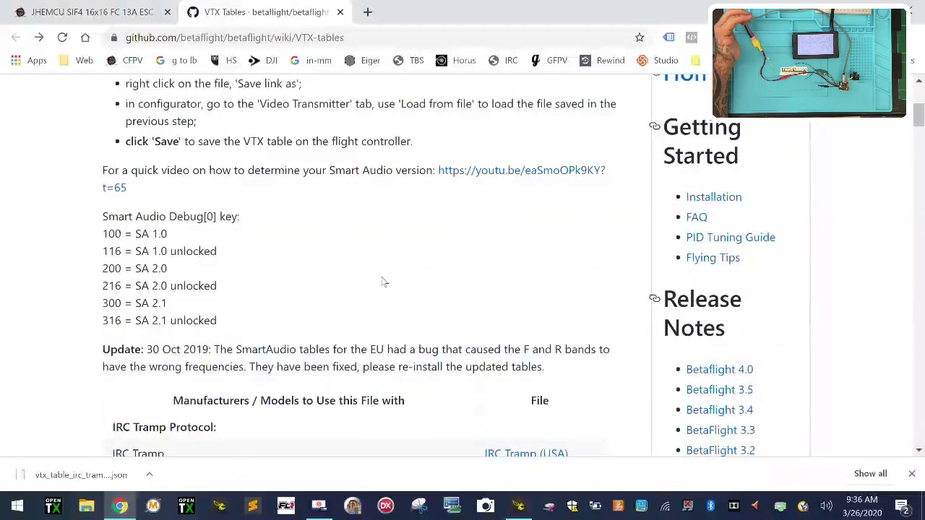
scroll(384, 282, "down", 2)
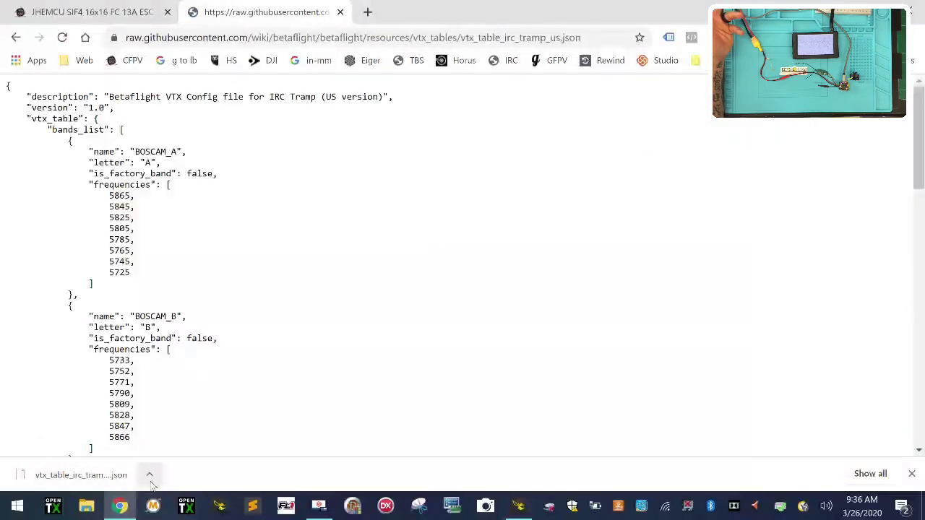
left_click(16, 38)
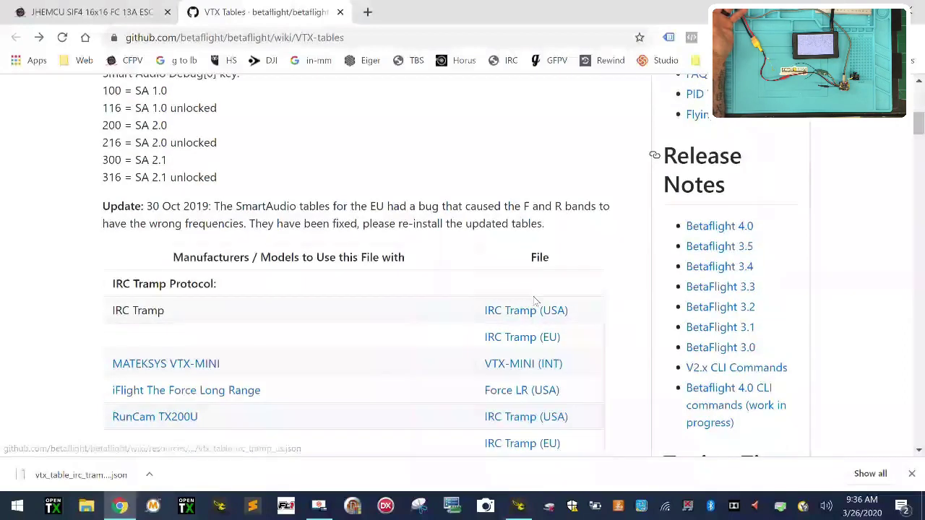
- Save the IRC Tramp (USA) table file into the IRC VTX folder as vtx_table_irc_tramp_us (2).json
right_click(536, 311)
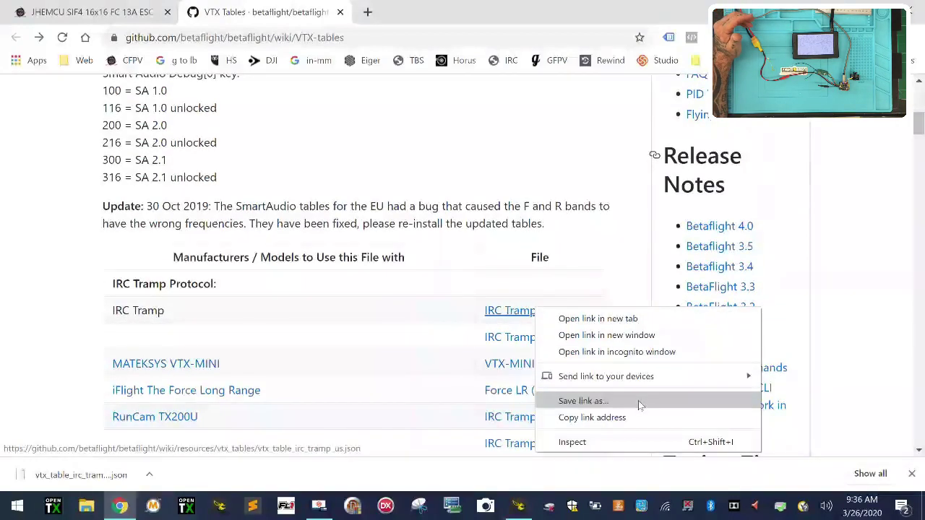
left_click(583, 401)
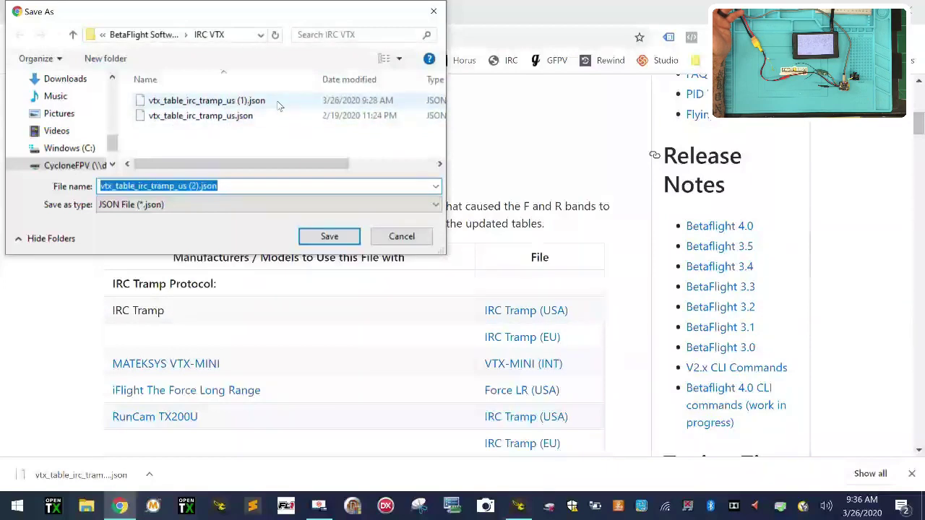
left_click(332, 237)
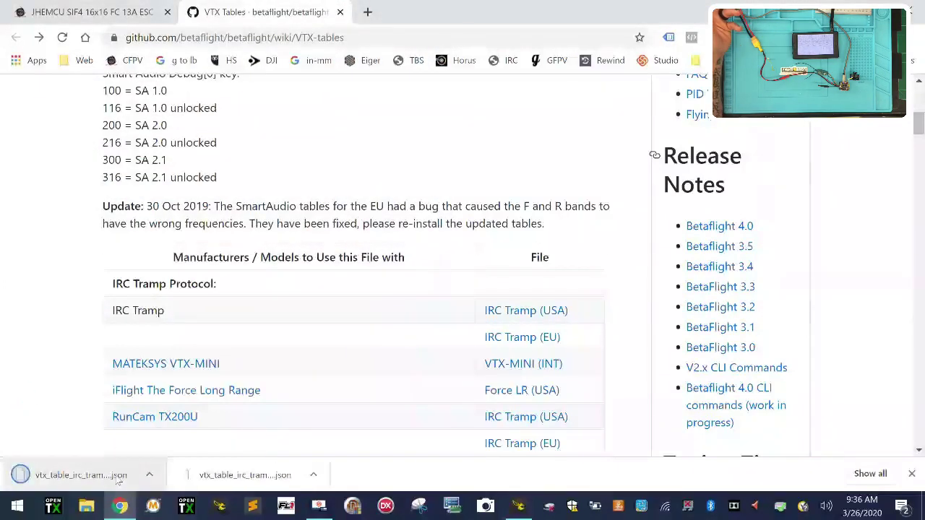
- Open the IRC Tramp (USA) JSON file in the browser and examine its band names, letters and frequencies
scroll(243, 419, "down", 2)
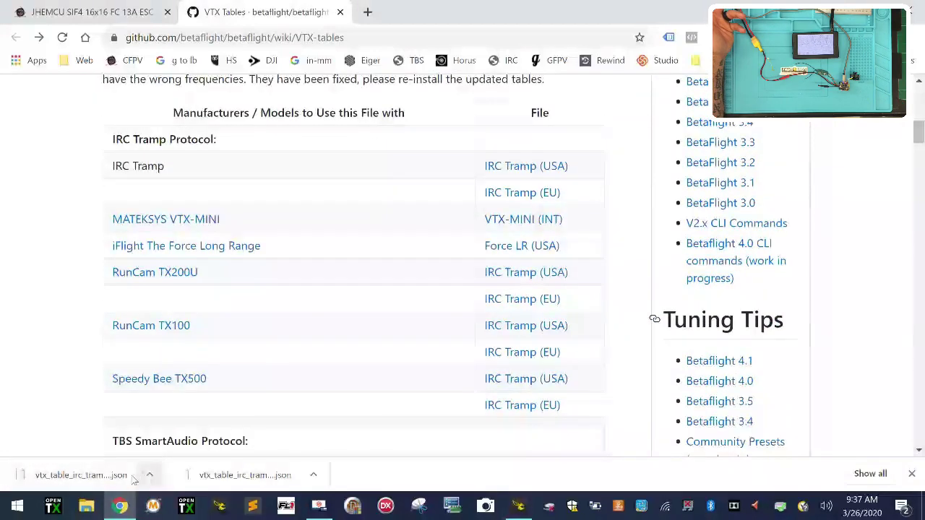
left_click(526, 165)
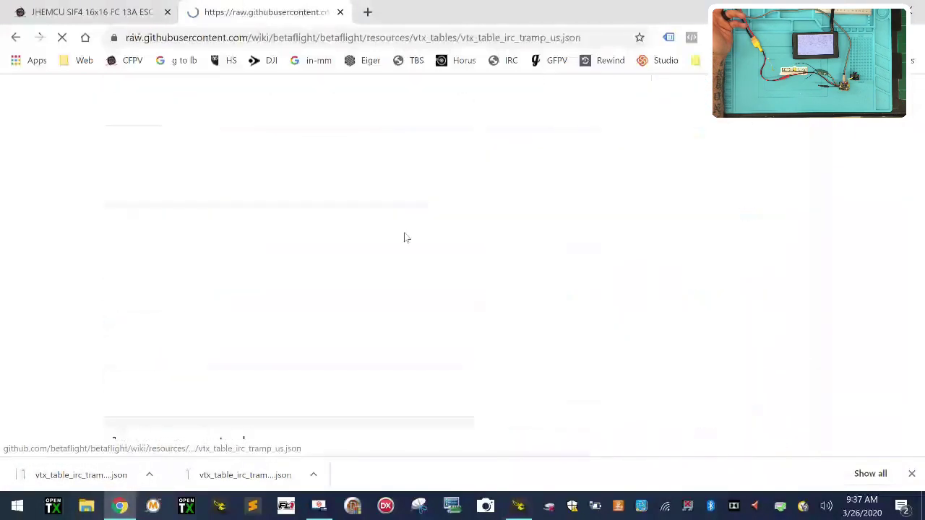
scroll(367, 277, "down", 4)
scroll(367, 277, "up", 4)
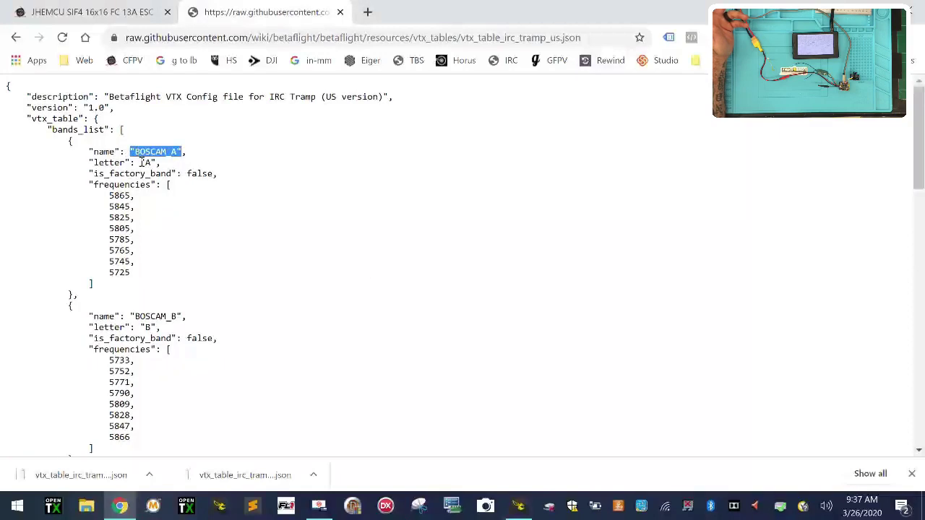
scroll(183, 338, "down", 4)
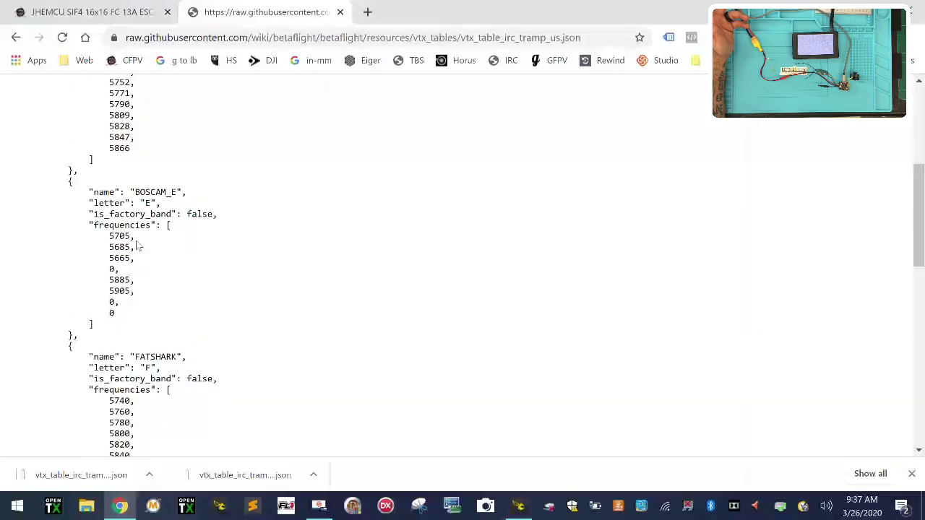
scroll(214, 365, "down", 2)
scroll(250, 381, "up", 6)
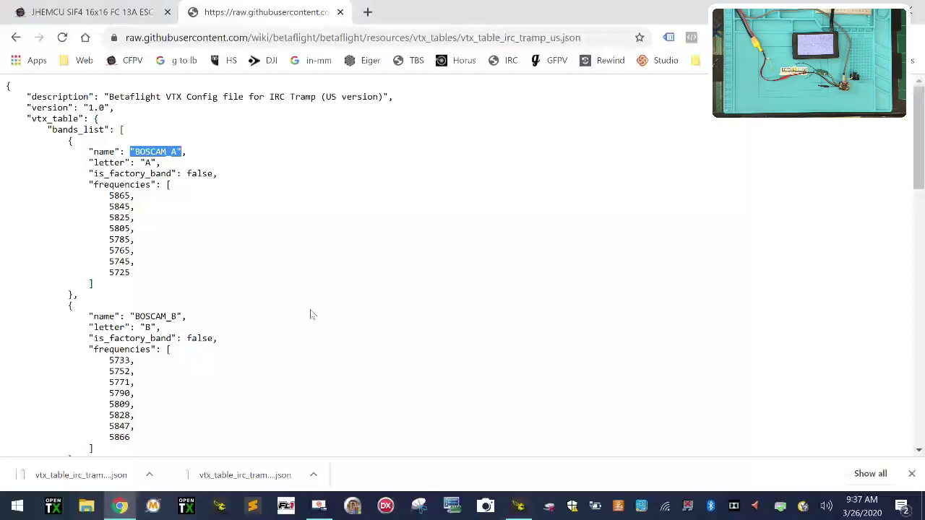
- Close the JSON page, switch to Betaflight Configurator, and load vtx_table_irc_tramp_us (1).json into the VTX table
left_click(339, 11)
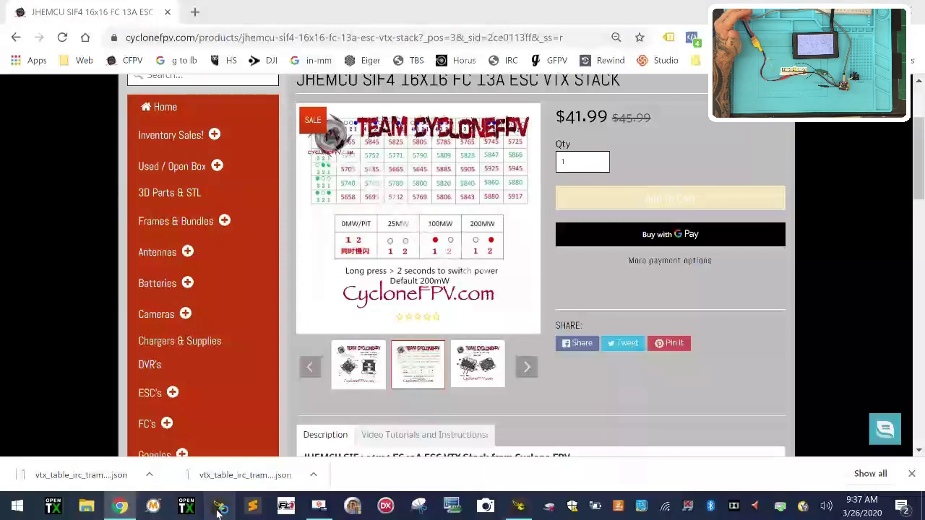
left_click(518, 506)
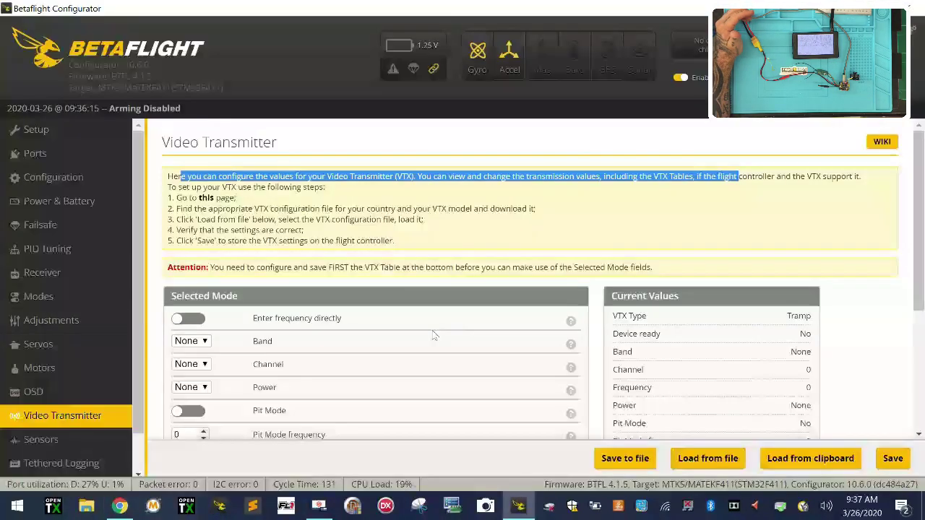
scroll(361, 315, "down", 3)
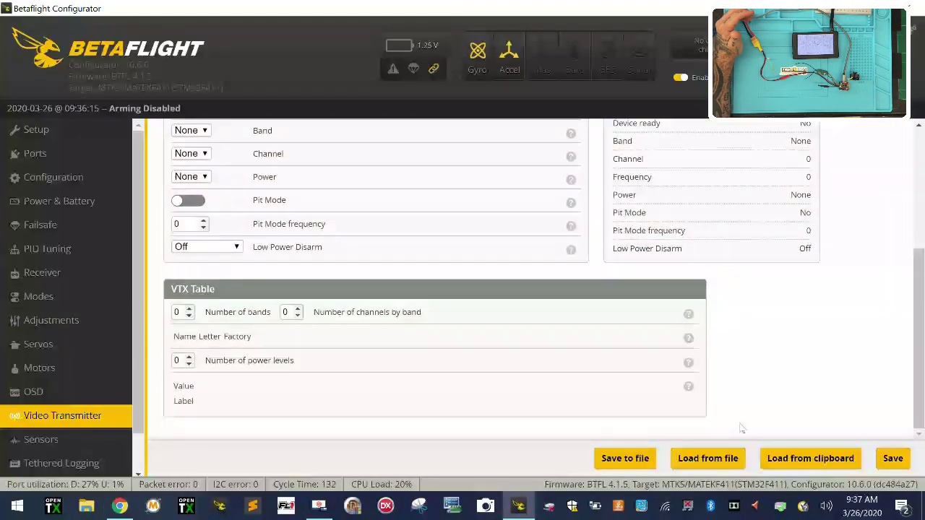
left_click(730, 461)
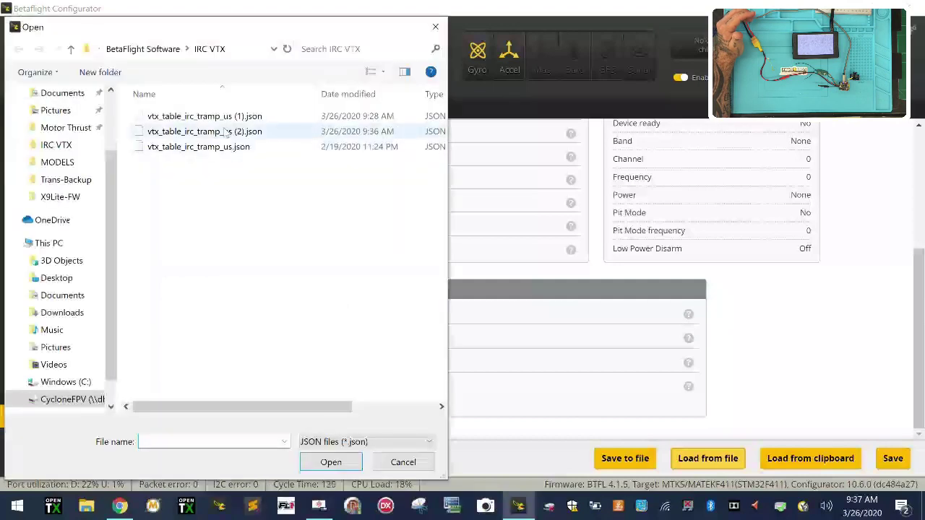
left_click(258, 117)
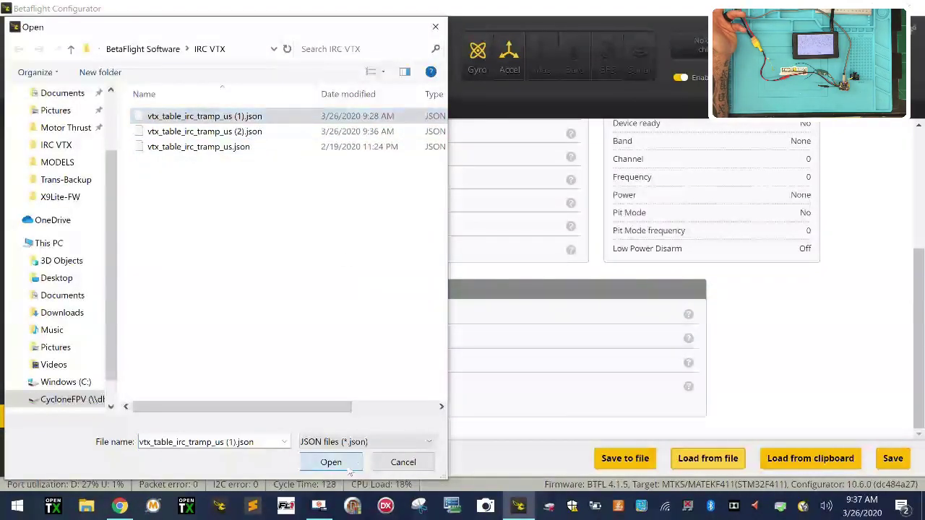
left_click(347, 463)
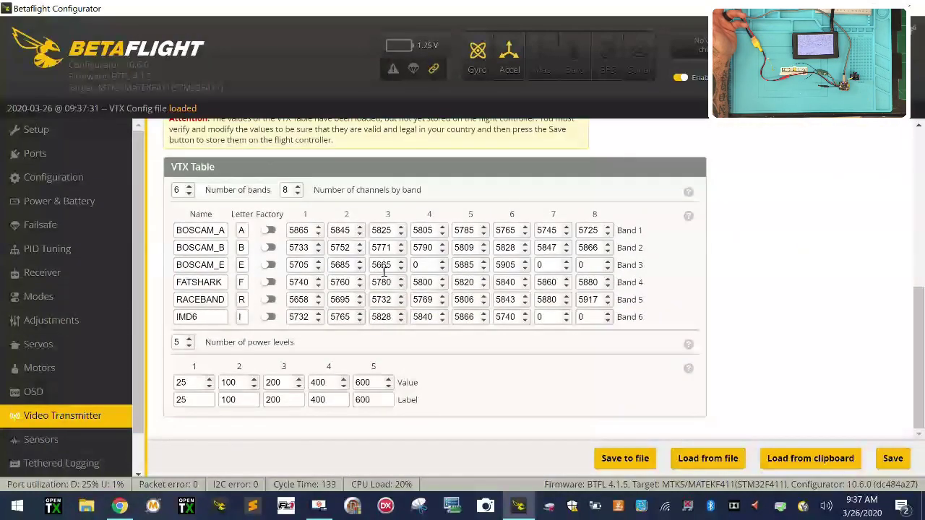
- Rename band 1 as CFPV_A and compare its frequencies with the VTX chart on the CycloneFPV product page
double_click(211, 231)
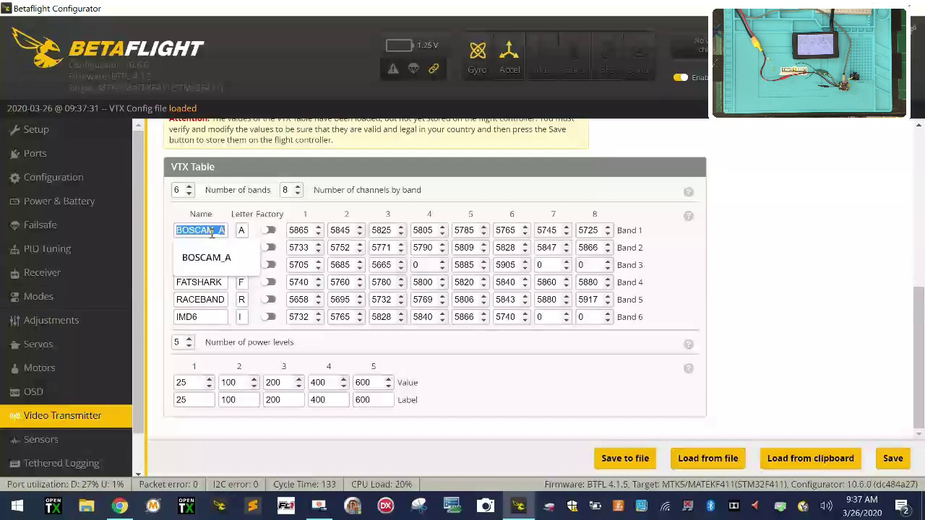
type("CFPV")
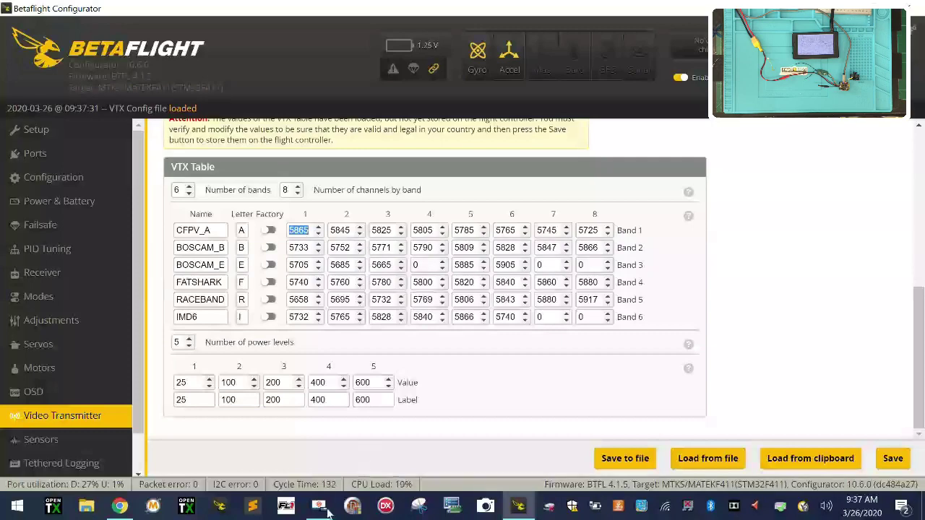
left_click(124, 509)
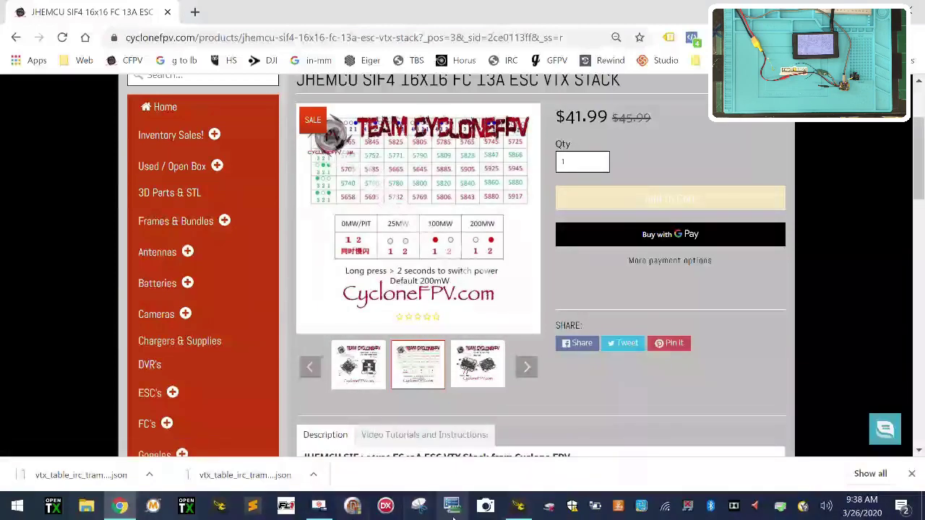
left_click(518, 506)
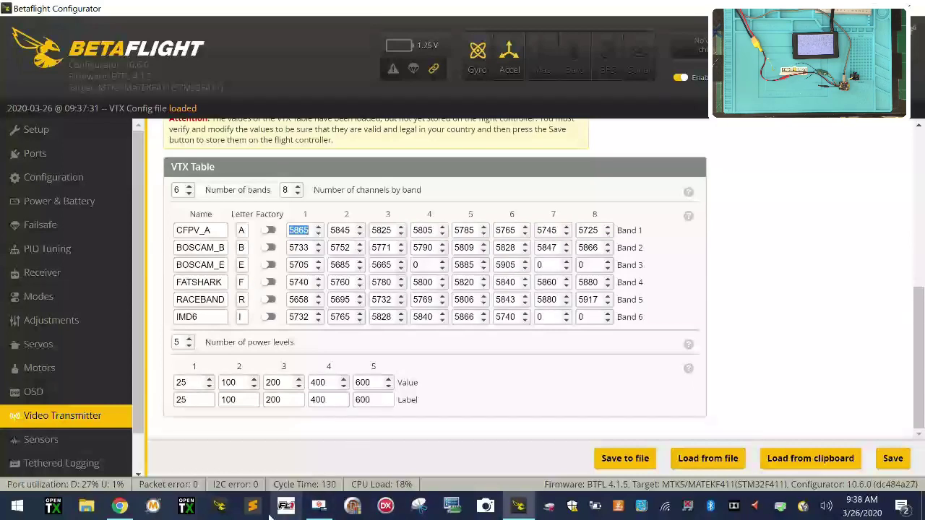
left_click(108, 448)
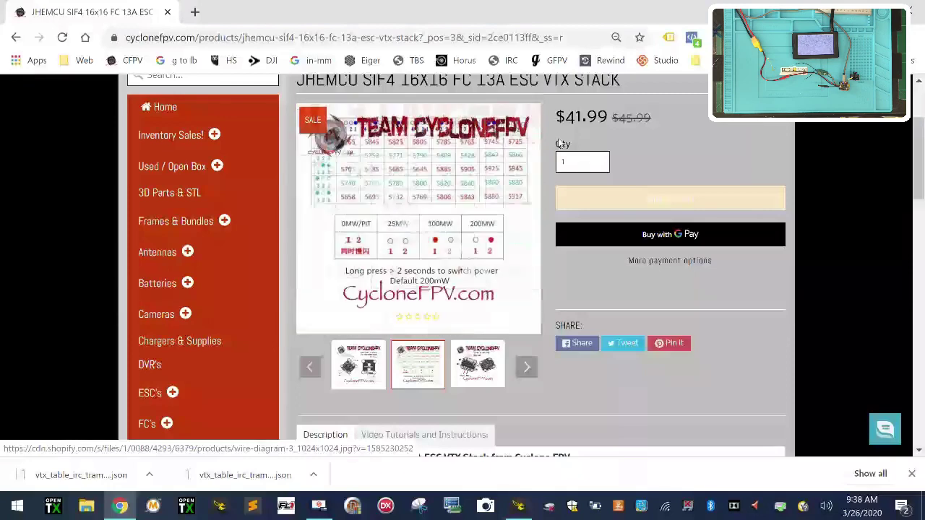
left_click(522, 510)
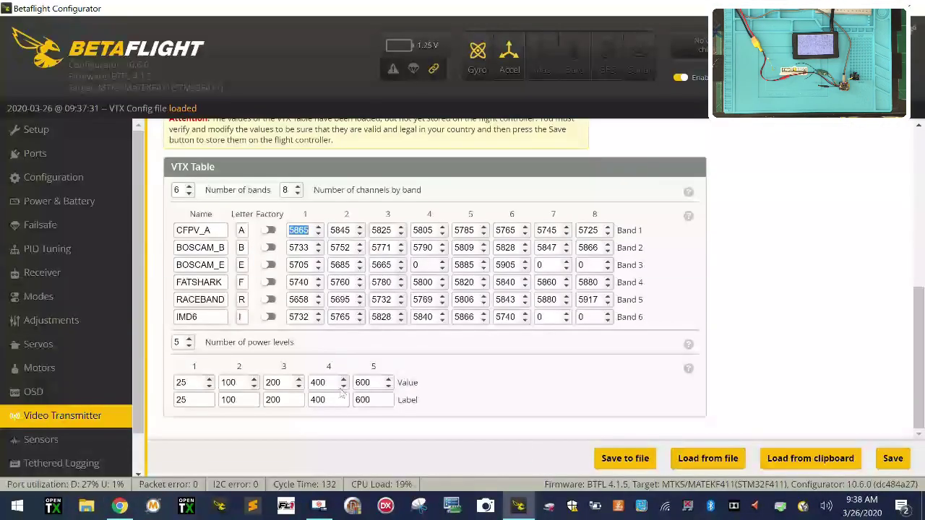
- Rename band 2 as CFPV_B and check its frequencies against the product page's VTX chart
double_click(216, 230)
key("ctrl+c")
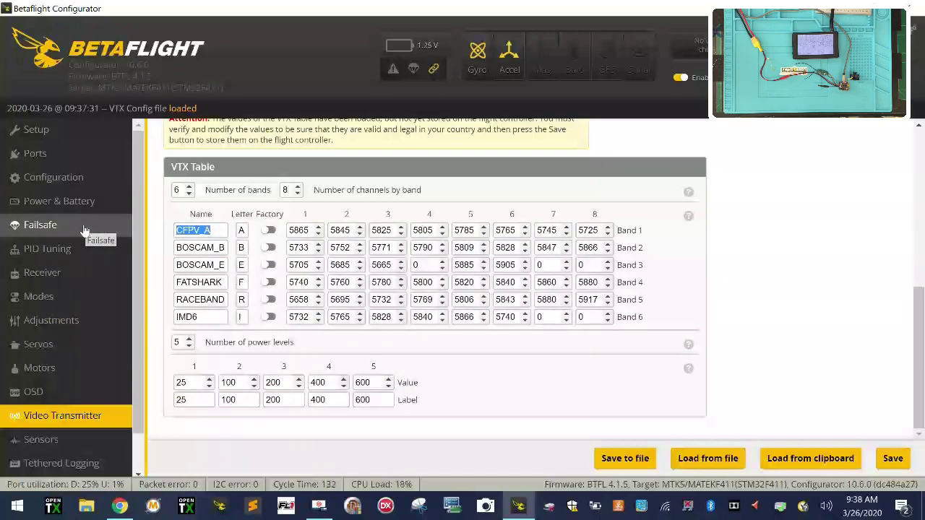
left_click(211, 247)
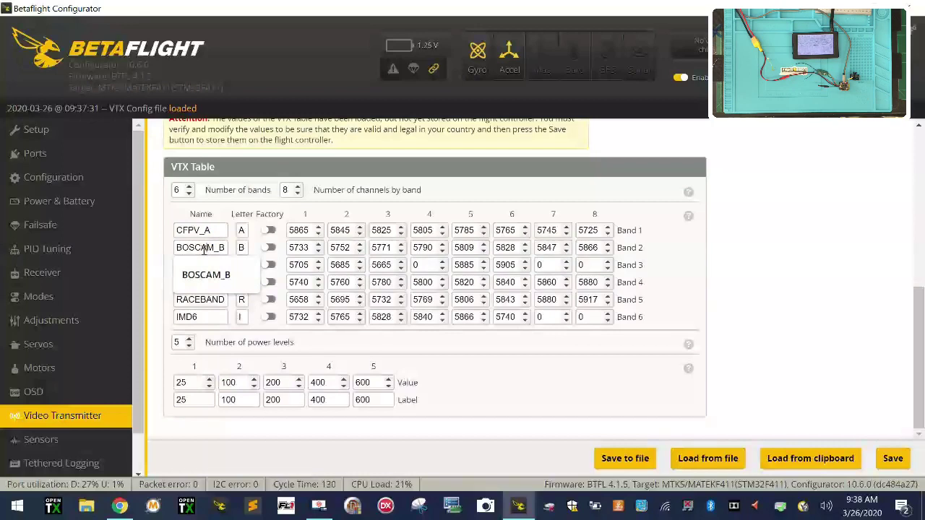
double_click(204, 248)
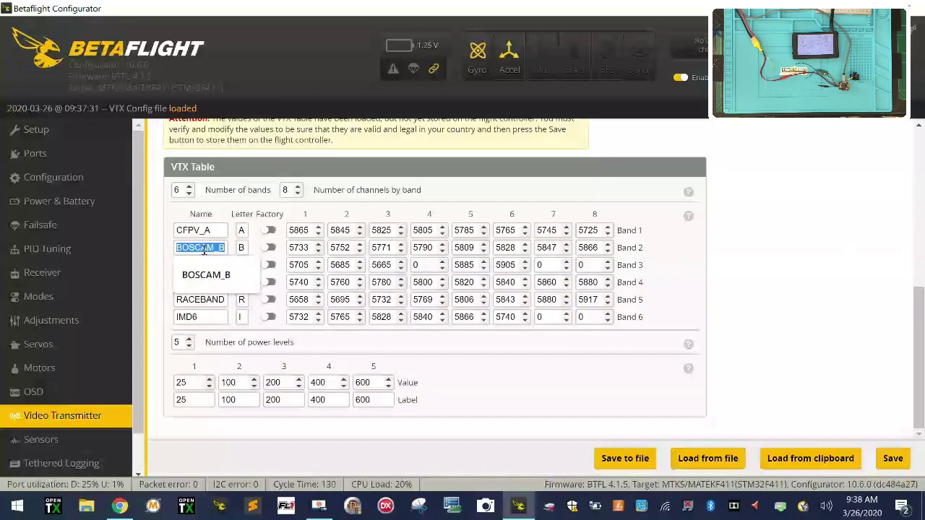
key("ctrl+v")
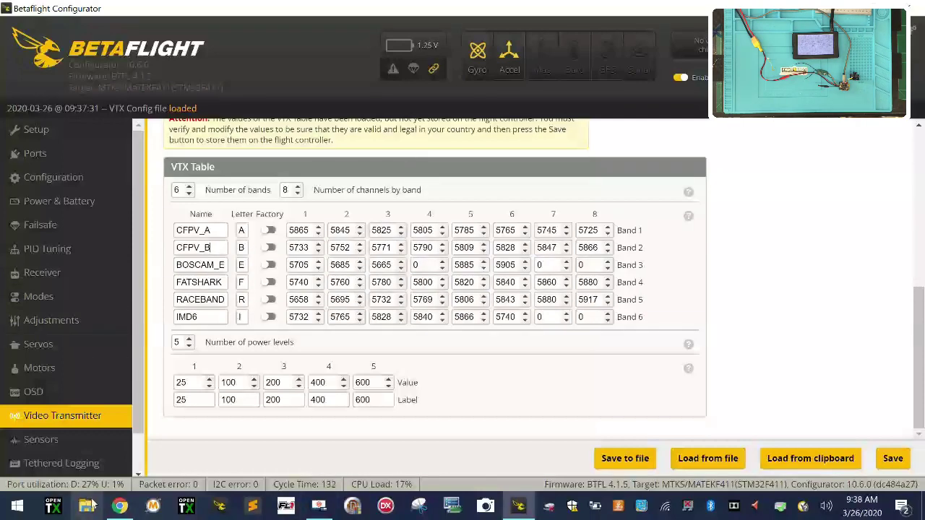
left_click(121, 507)
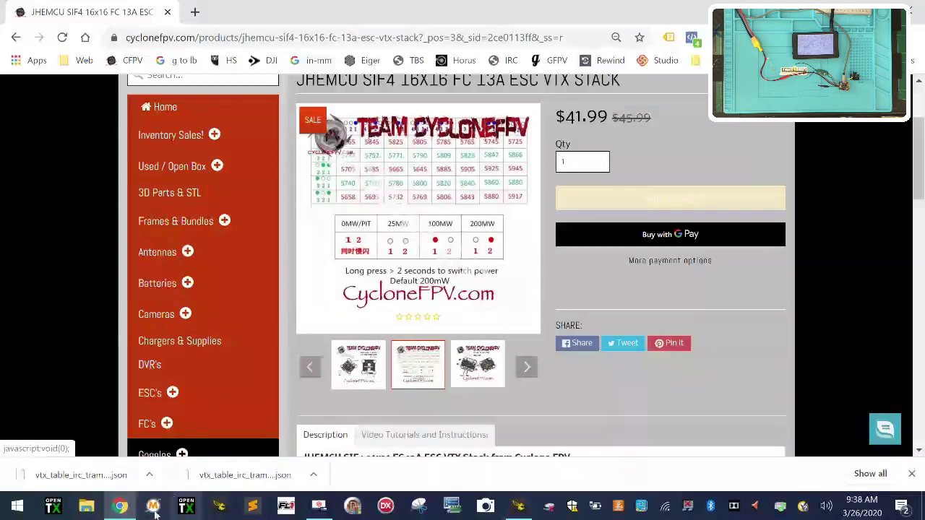
left_click(516, 508)
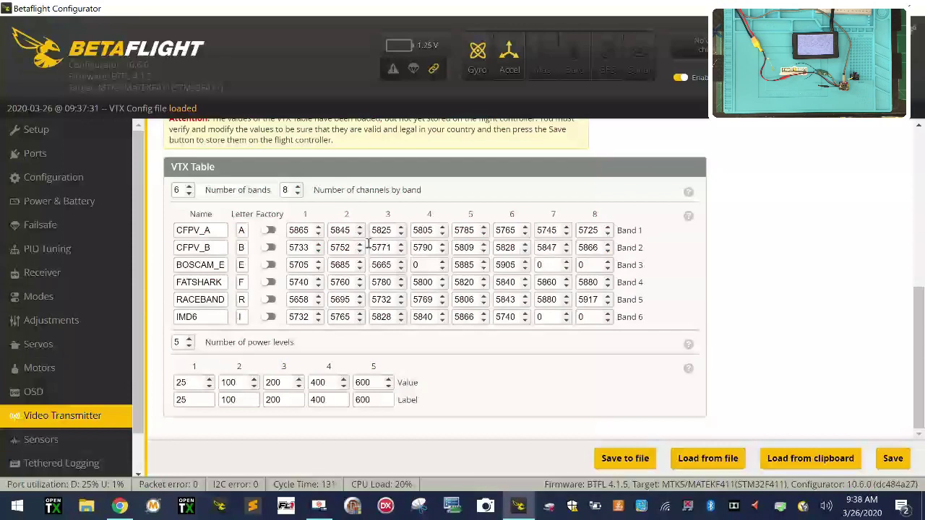
- Set band 3's channels 4, 7 and 8 to 5645, 5925 and 5945, following the product page's VTX chart
double_click(194, 265)
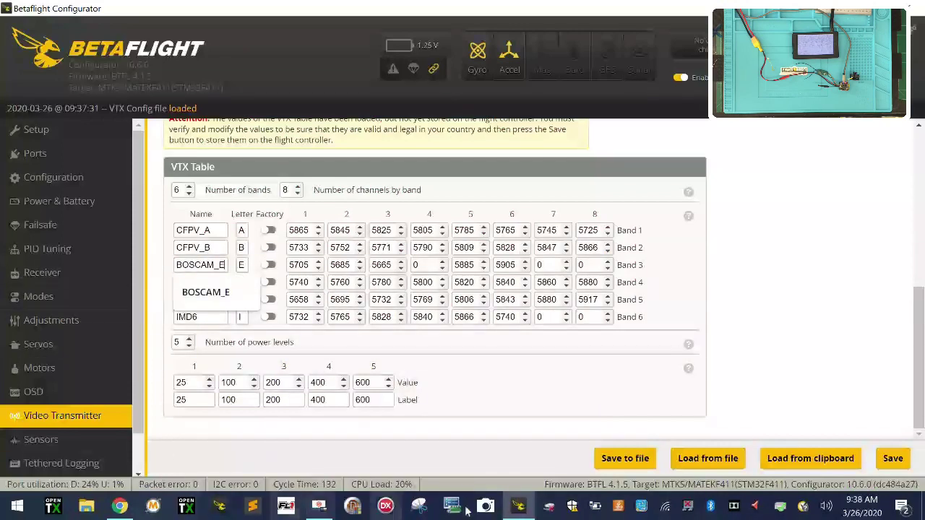
left_click(120, 507)
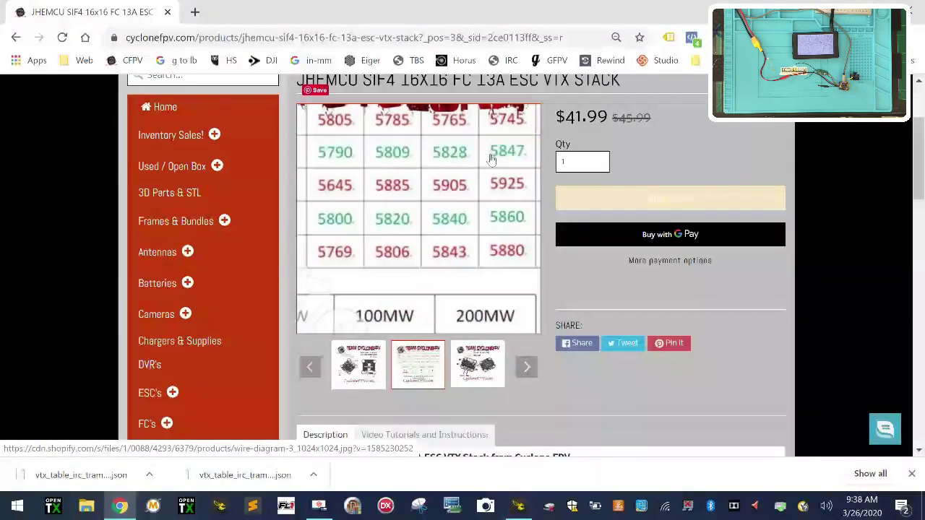
left_click(518, 505)
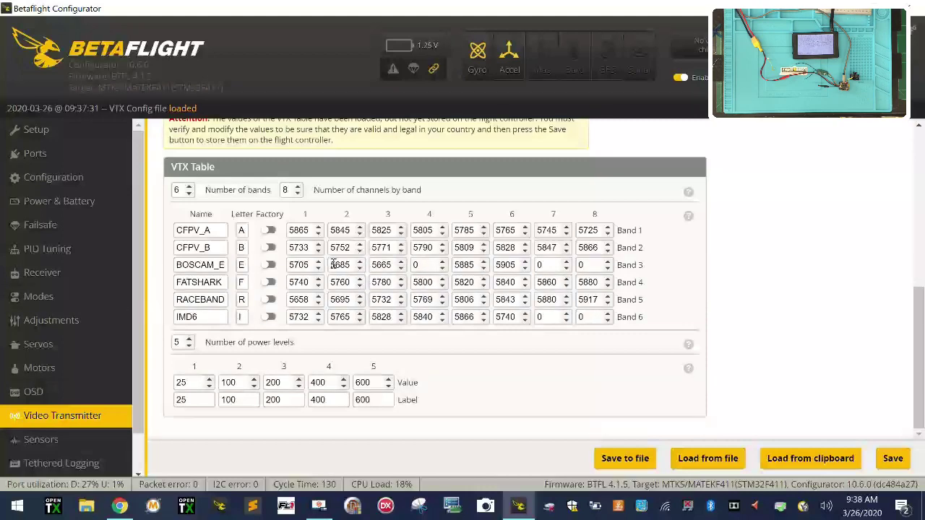
left_click(120, 506)
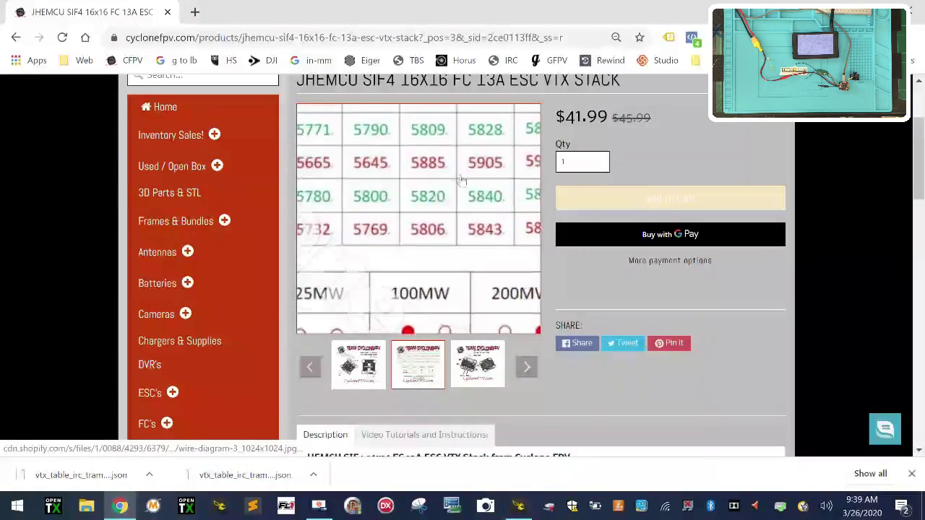
left_click(519, 506)
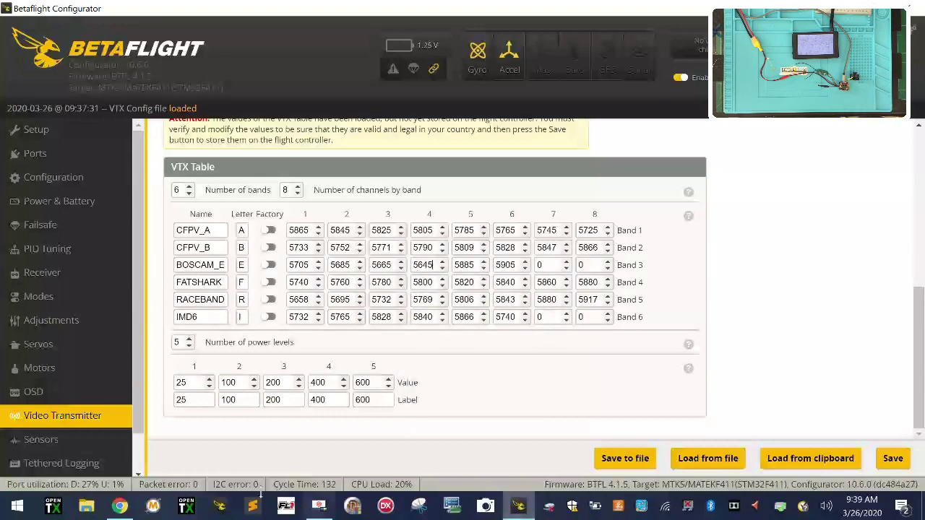
left_click(118, 506)
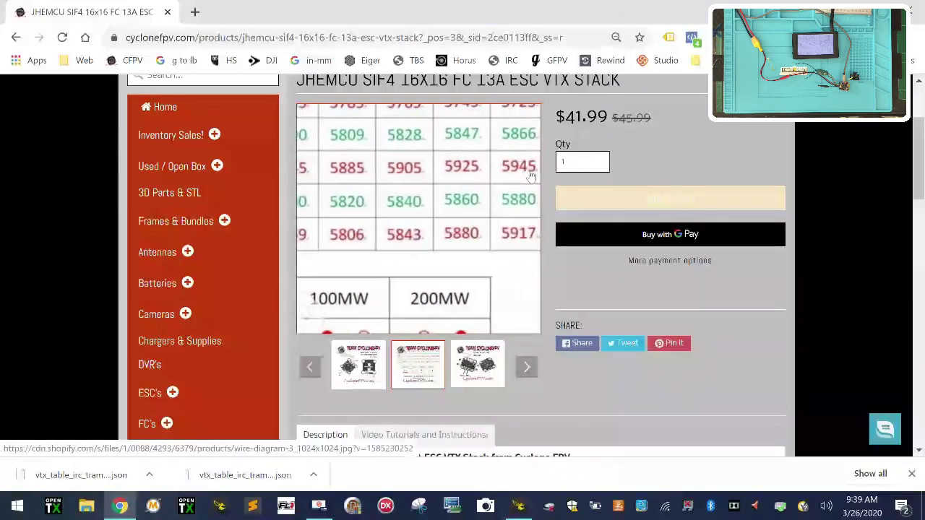
key("alt+Tab")
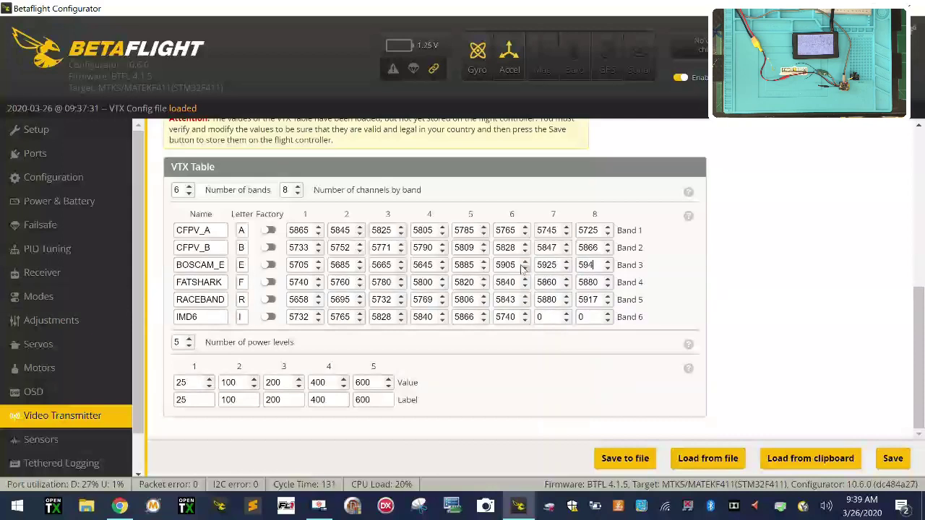
- Rename band 3 as CFPV_E and band 4 as CFPV_F, checking band 4's frequencies against the product page's chart
double_click(201, 264)
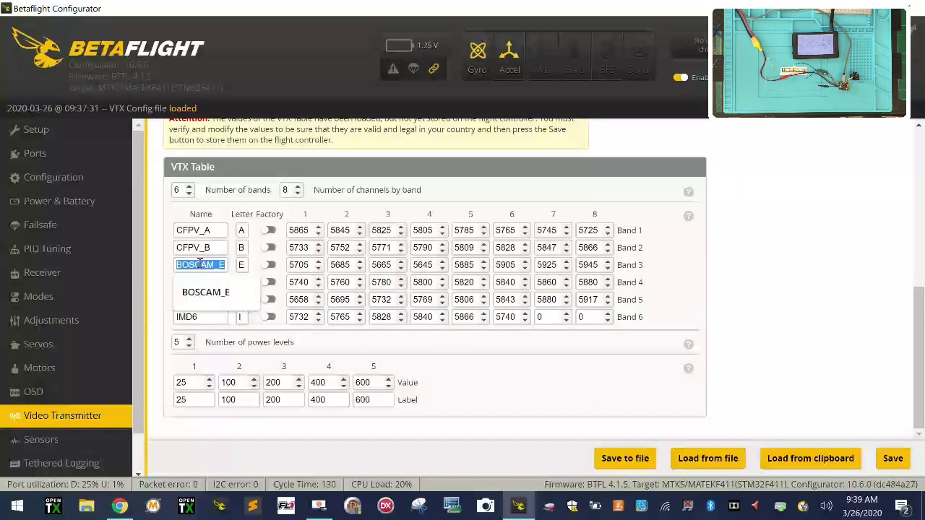
key("ctrl+v")
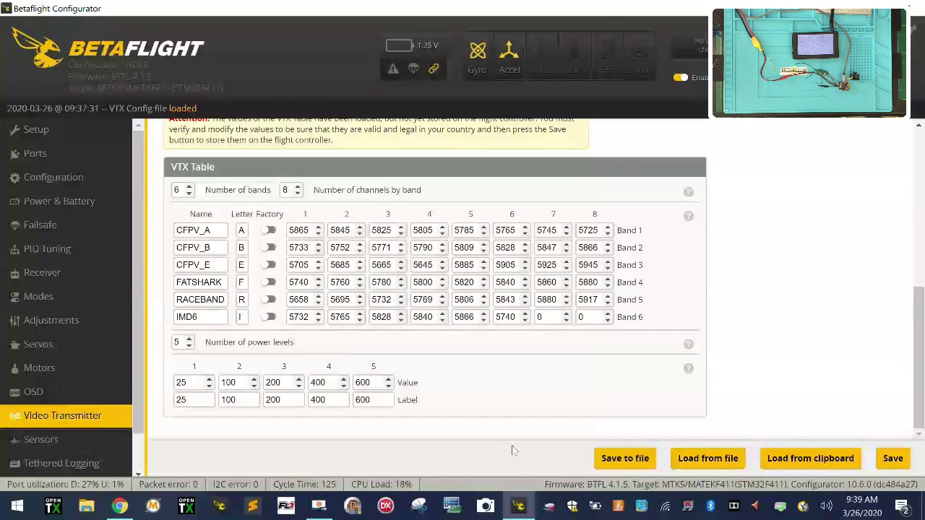
left_click(120, 506)
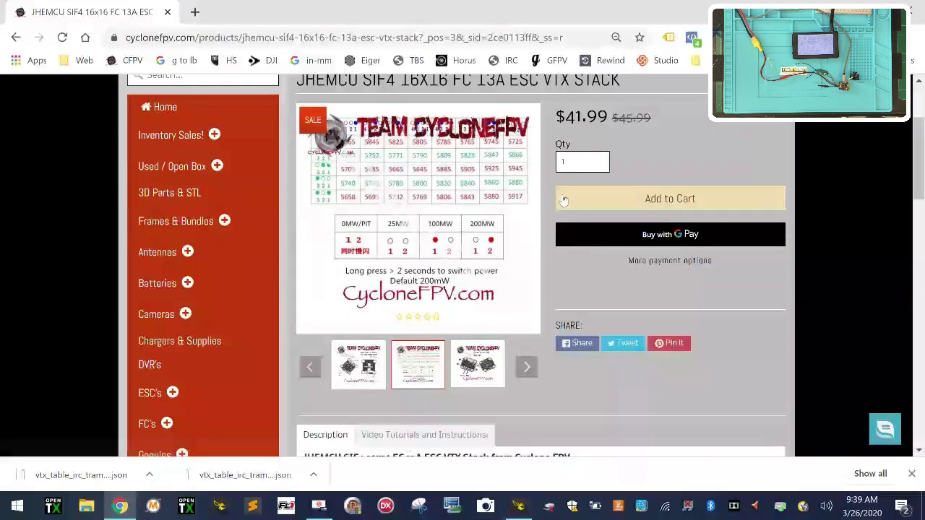
left_click(519, 506)
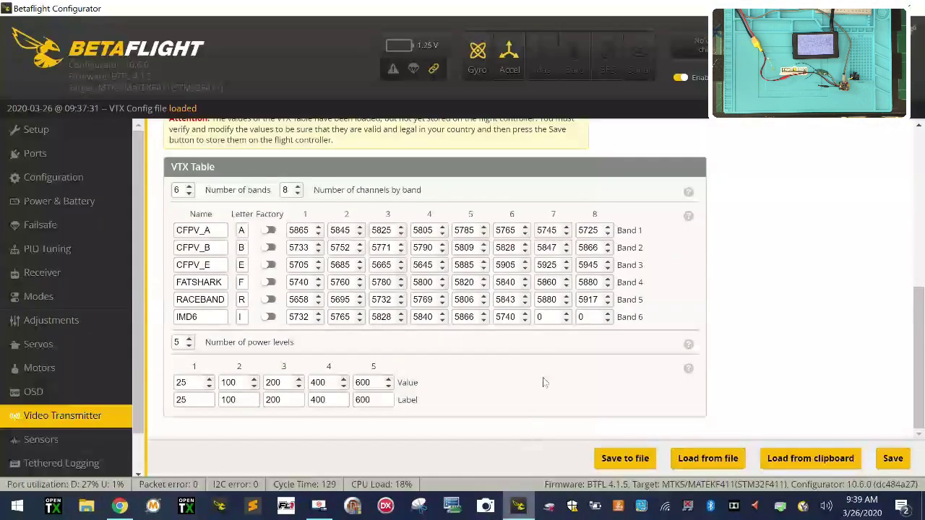
double_click(200, 282)
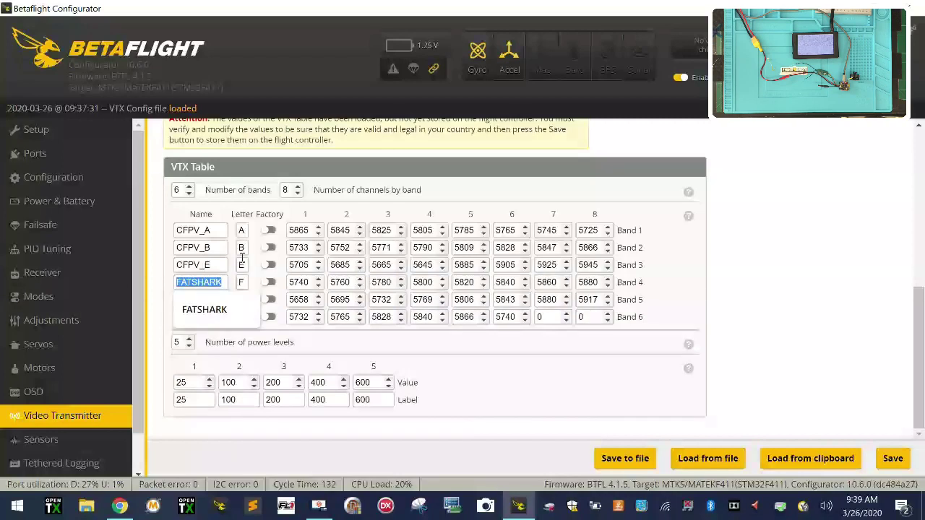
key("ctrl+v")
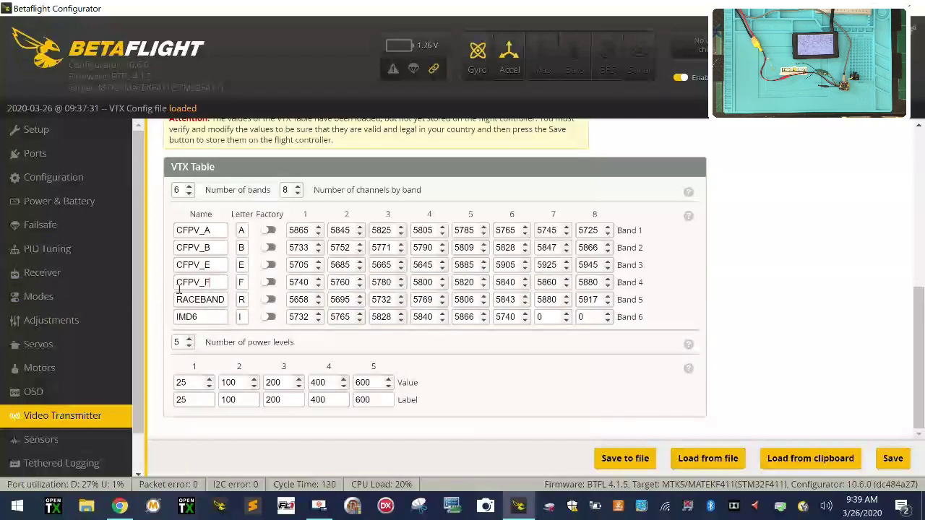
- Compare the RACEBAND frequencies in band 5 with the last row of the product page's VTX chart
left_click(517, 506)
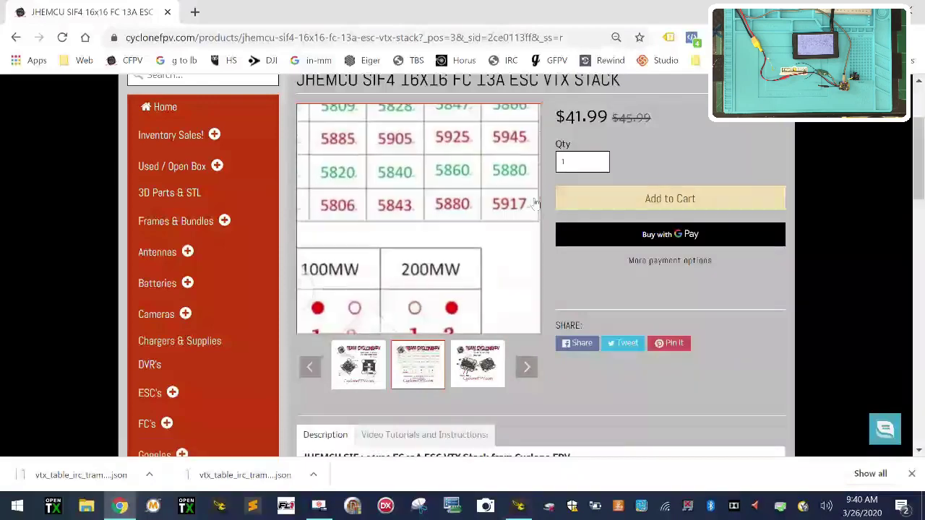
left_click(530, 511)
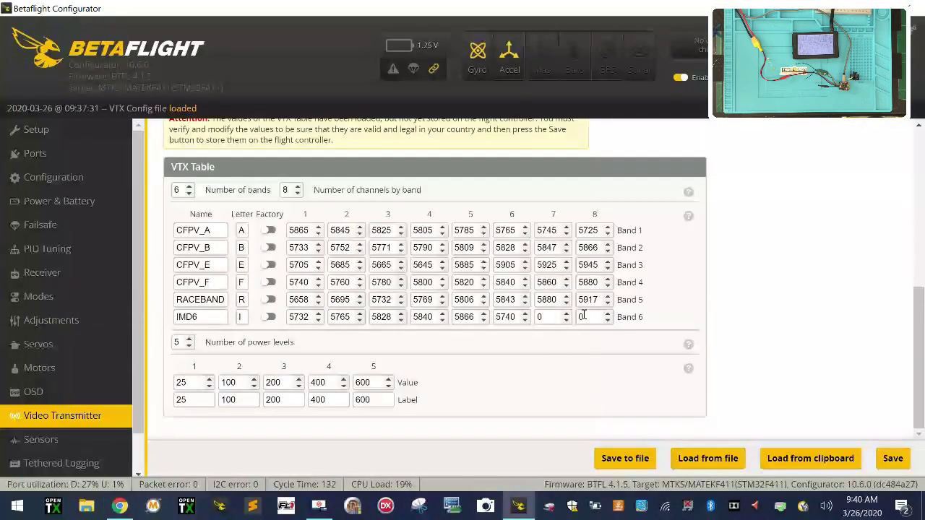
left_click(120, 506)
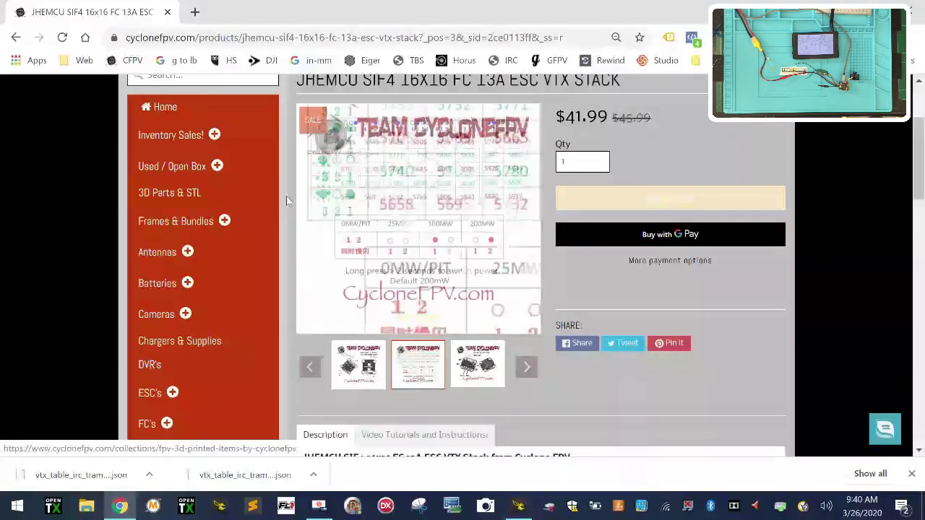
left_click(520, 508)
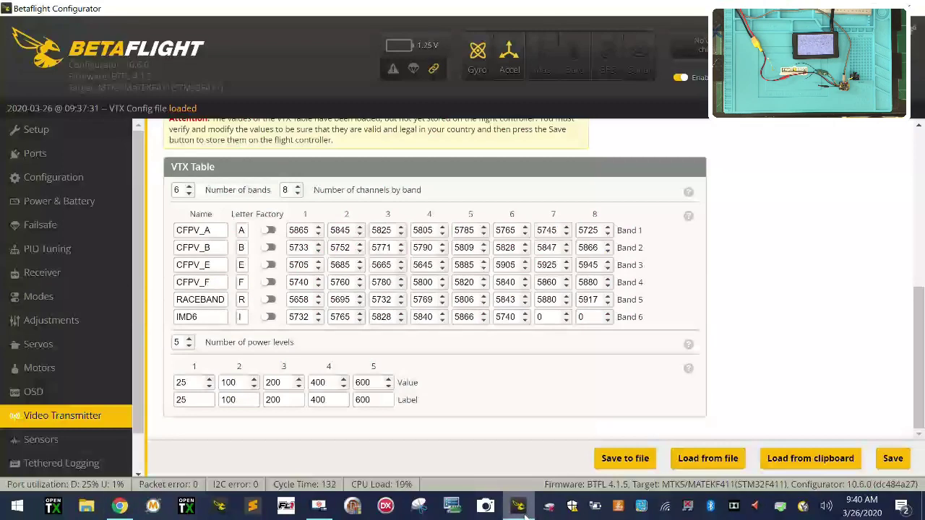
- Switch between the VTX table and the product page's chart to recheck the remaining band 5 channel frequencies
left_click(523, 508)
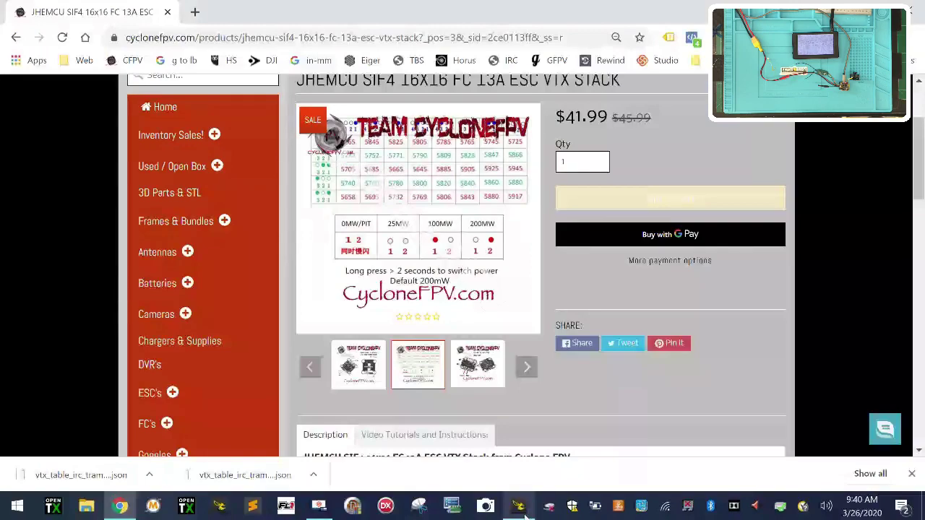
left_click(523, 508)
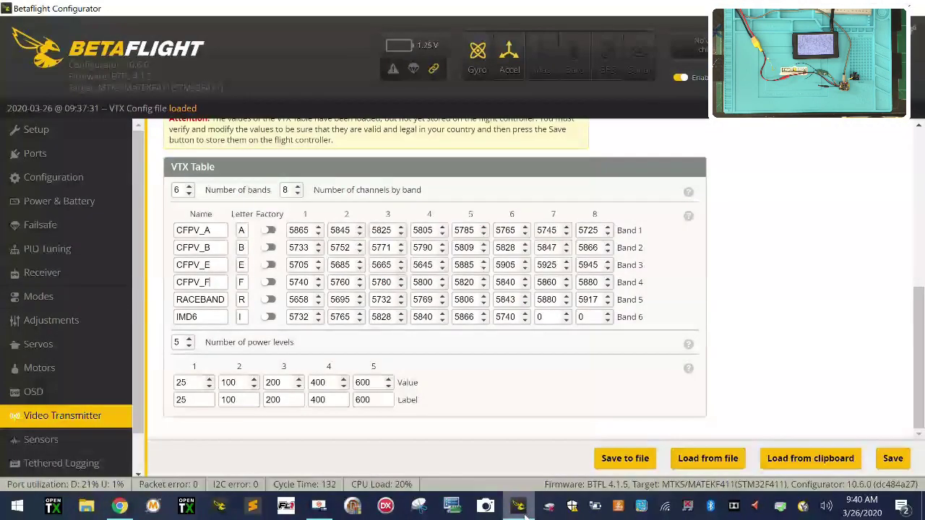
left_click(523, 508)
left_click(523, 508)
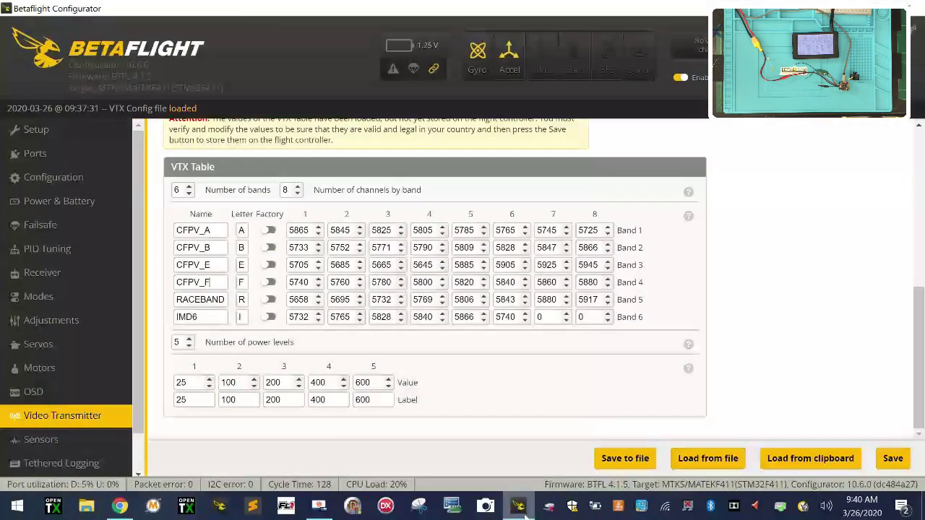
left_click(524, 509)
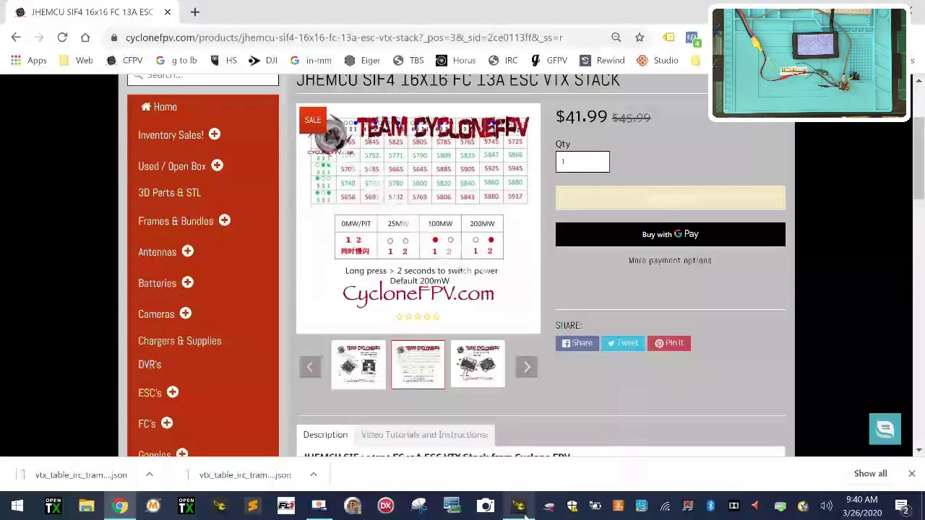
left_click(525, 515)
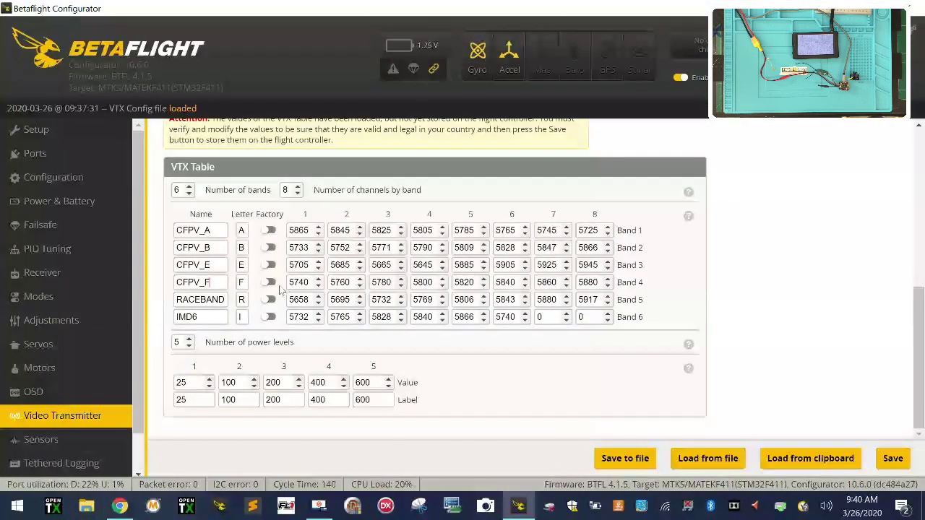
left_click(518, 511)
left_click(518, 510)
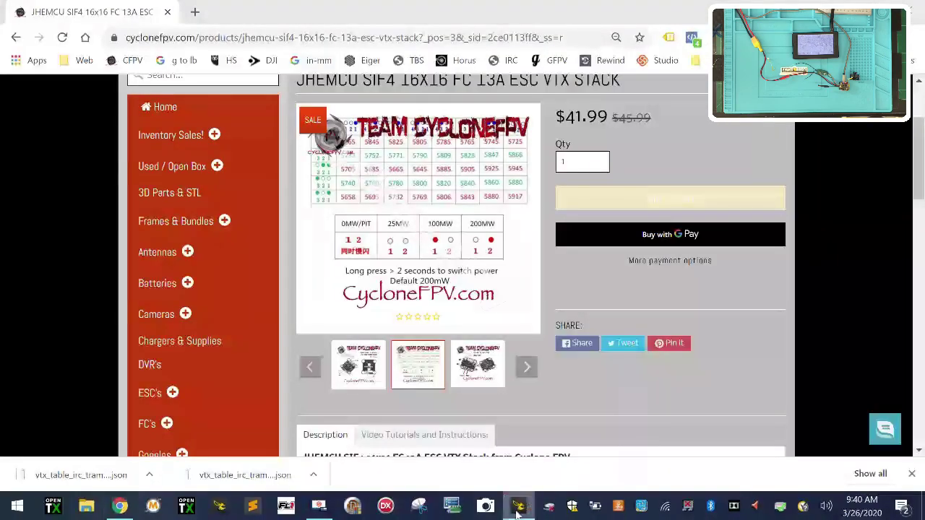
- Clear the name and letter of band 6 in the VTX table
left_click(205, 316)
left_click_drag(205, 315, 157, 322)
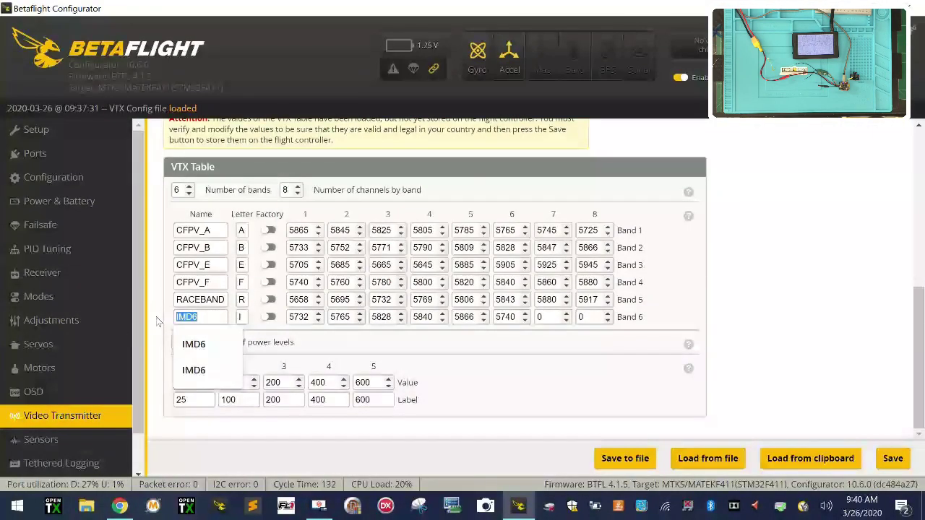
key("BackSpace")
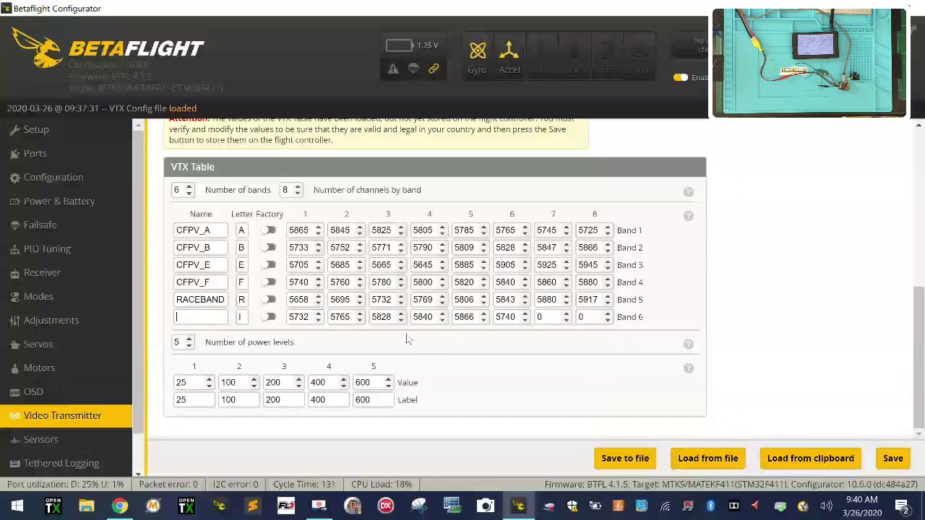
key("Tab")
key("Tab")
key("Tab")
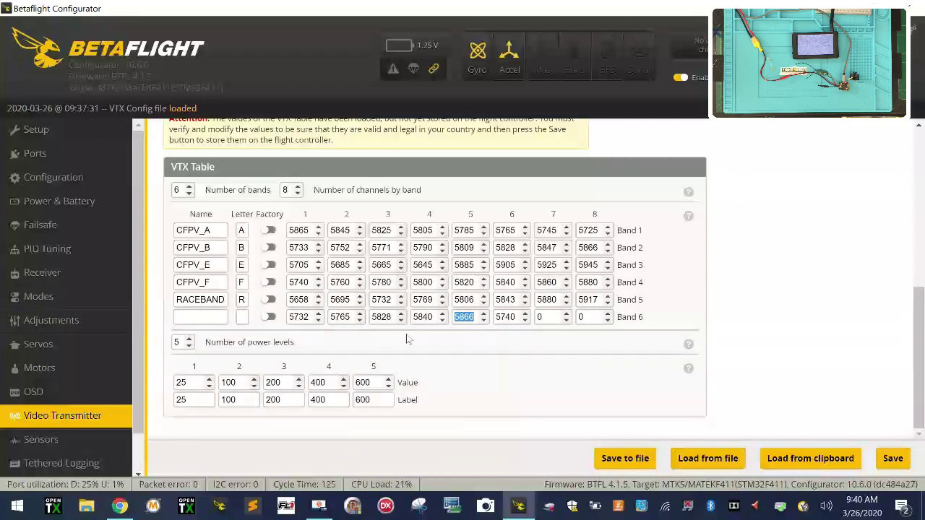
- Set all of band 6's channel frequencies to 0 and save the VTX table
key("shift+Tab")
key("shift+Tab")
key("shift+Tab")
key("shift+Tab")
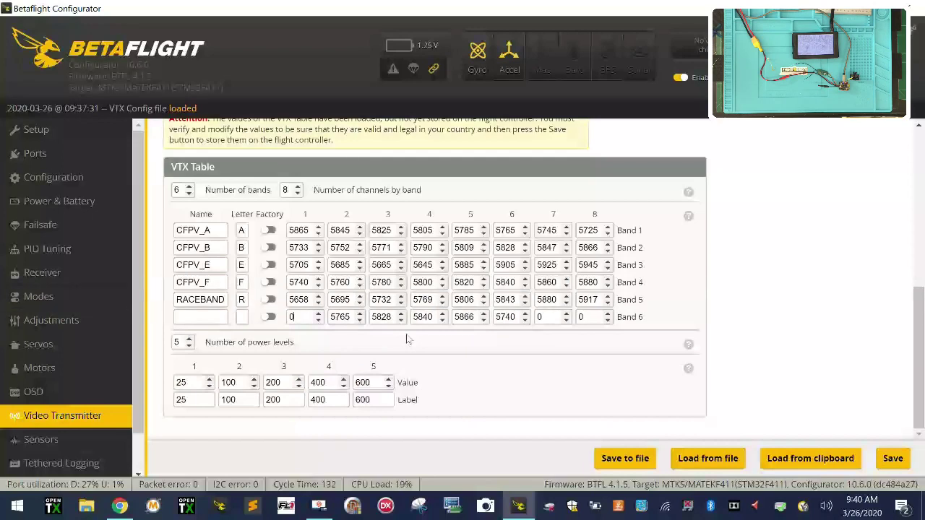
type("0")
key("Tab")
type("0")
key("Tab")
type("0")
key("Tab")
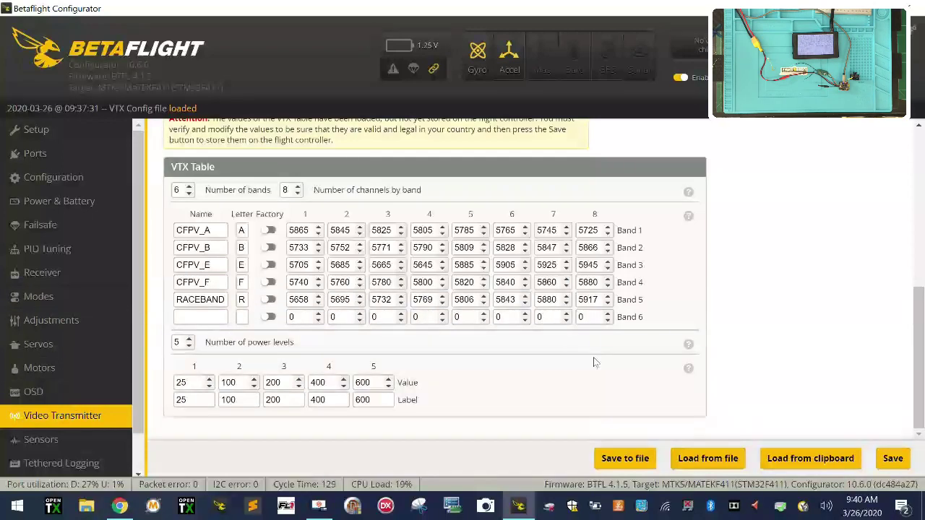
left_click(903, 463)
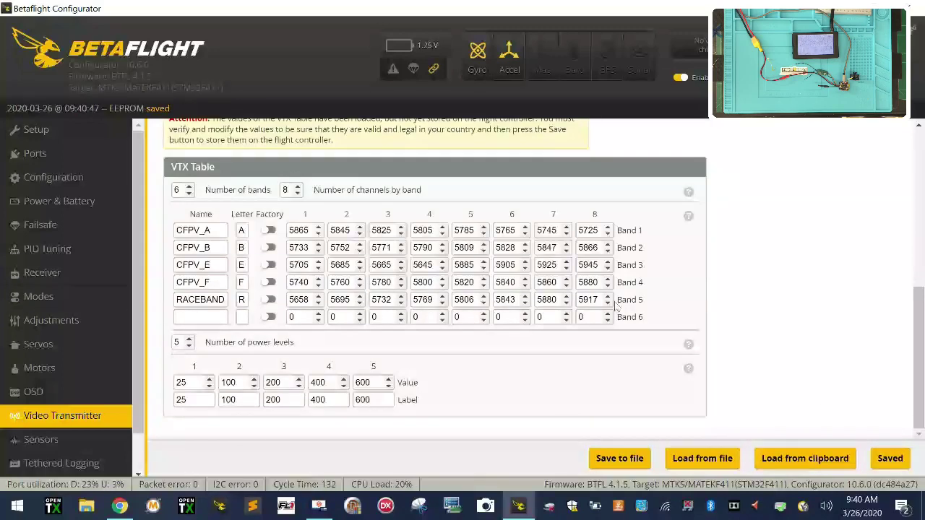
- Reduce the number of power levels to 3 to match the product page's power chart, and save the table
scroll(532, 324, "down", 5)
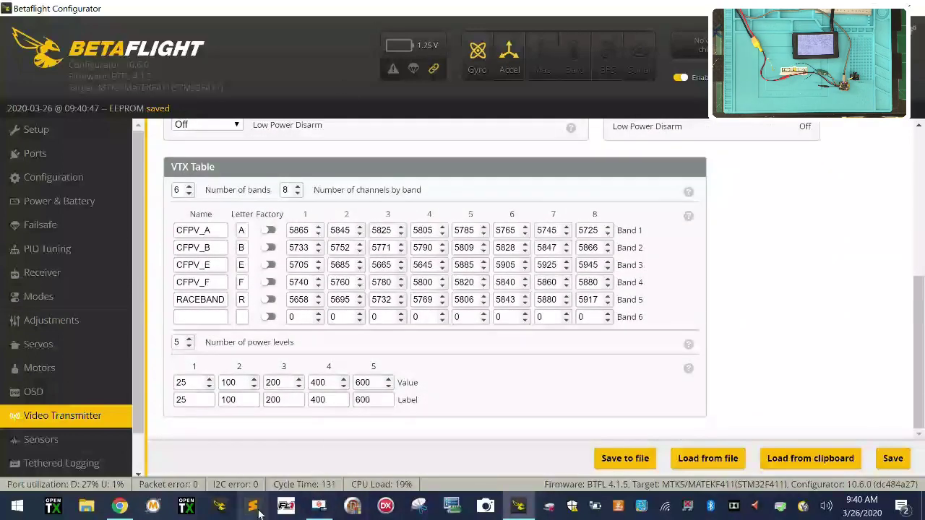
left_click(120, 506)
scroll(313, 371, "down", 4)
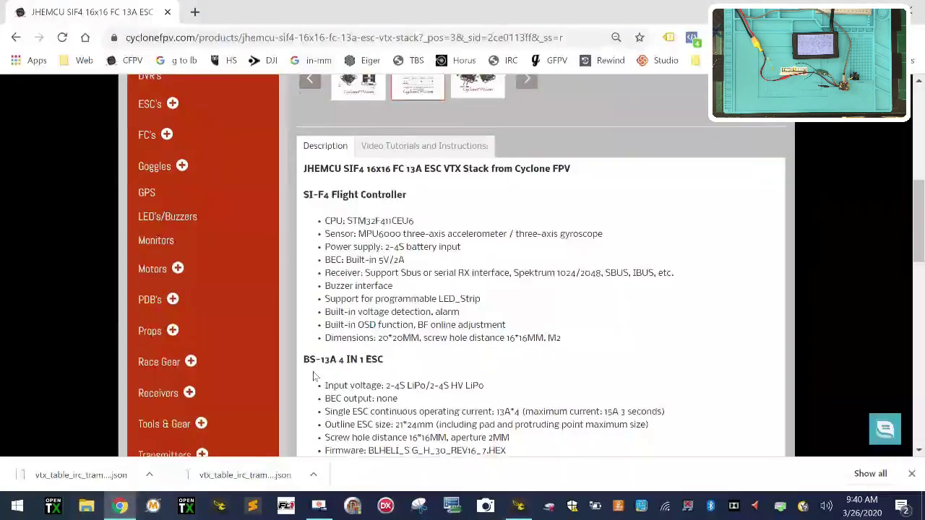
scroll(313, 372, "up", 6)
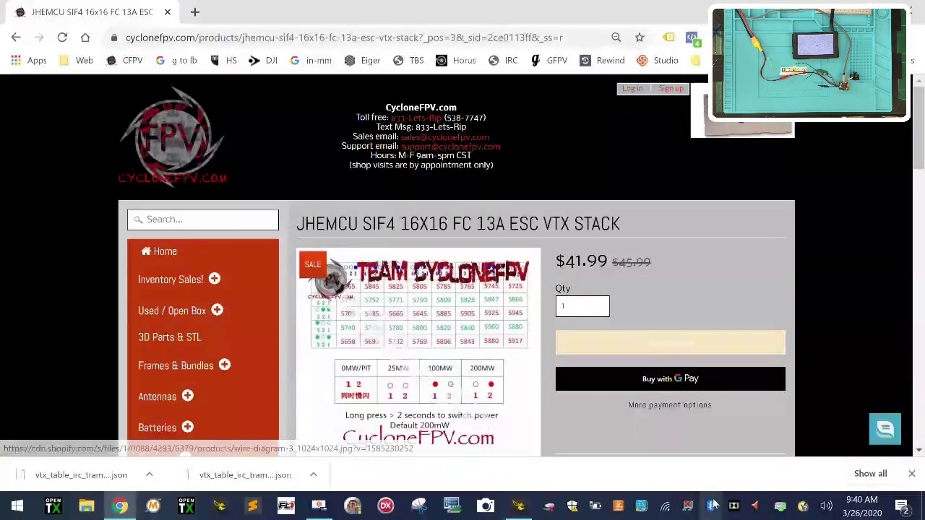
left_click(519, 506)
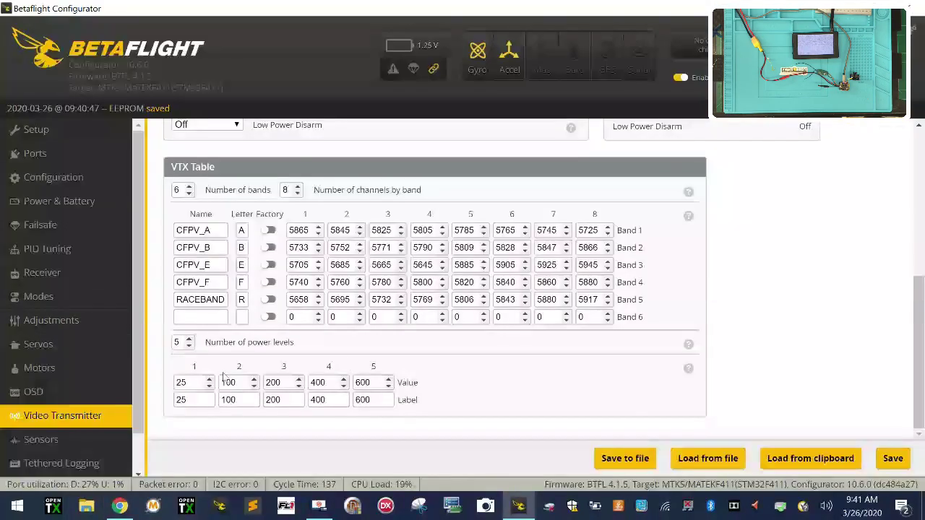
left_click(189, 346)
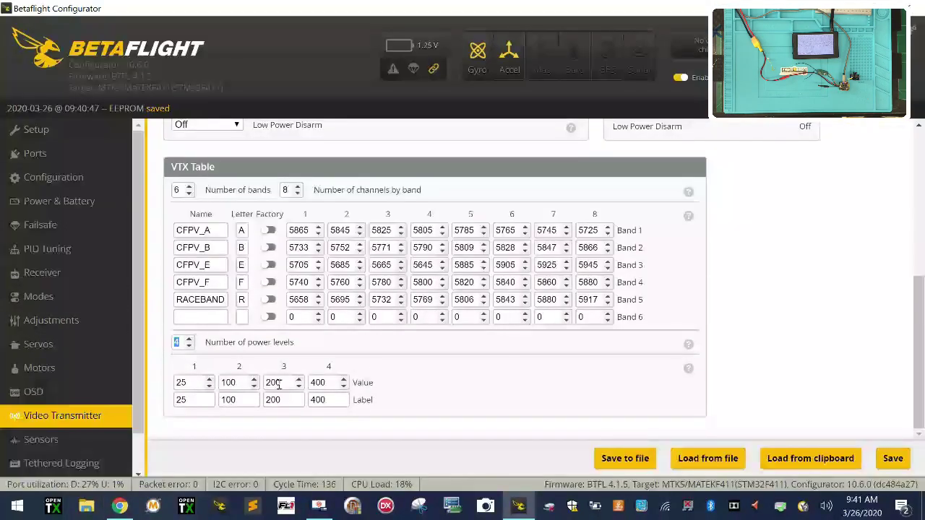
left_click(189, 346)
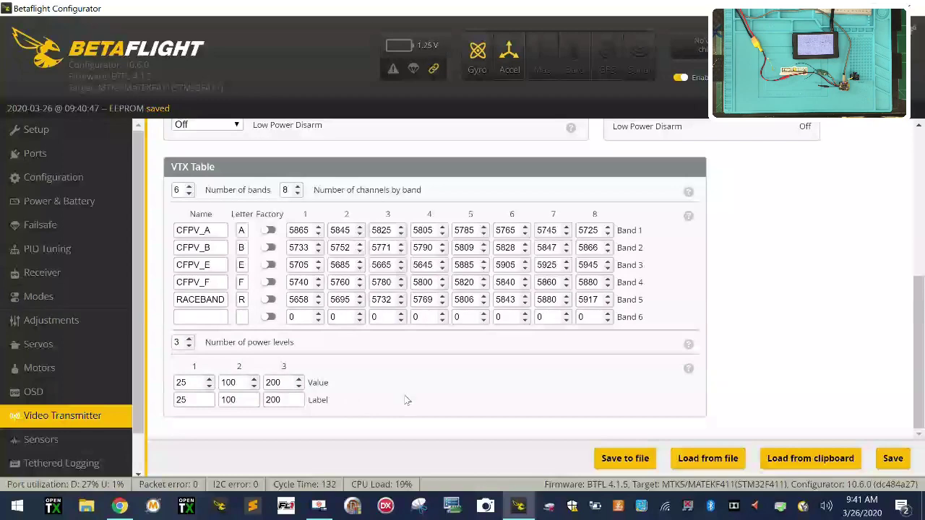
left_click(894, 456)
- Rename band 5 as CFPV_R and save the VTX table with the number of bands reduced to 5
scroll(365, 280, "down", 4)
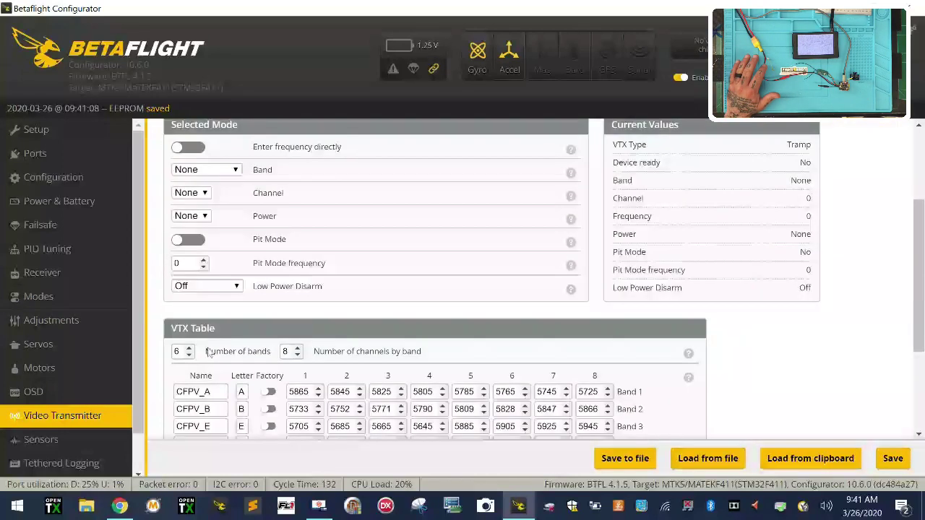
double_click(209, 299)
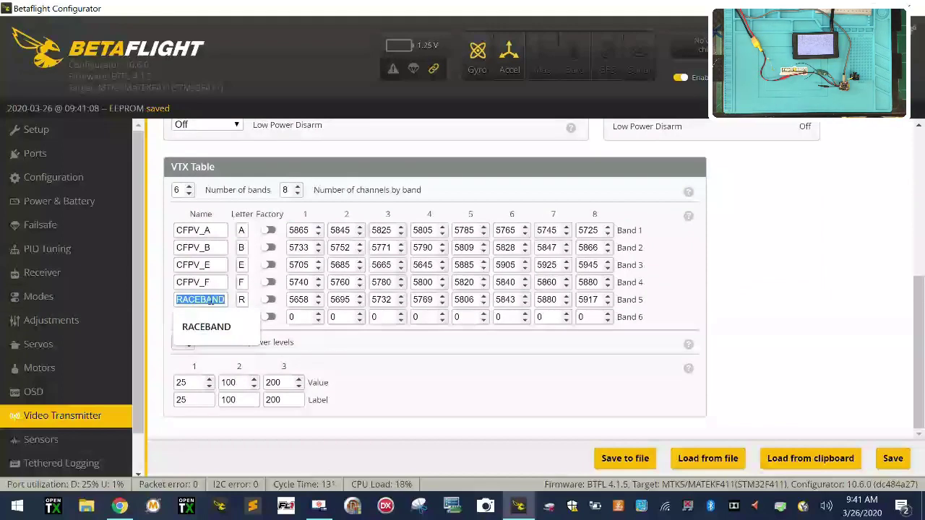
type("CFPV_A")
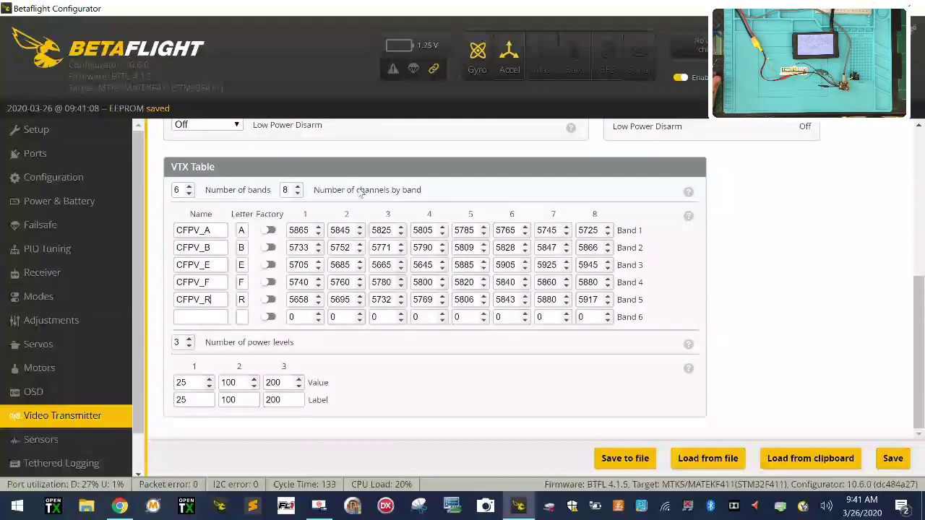
left_click(190, 193)
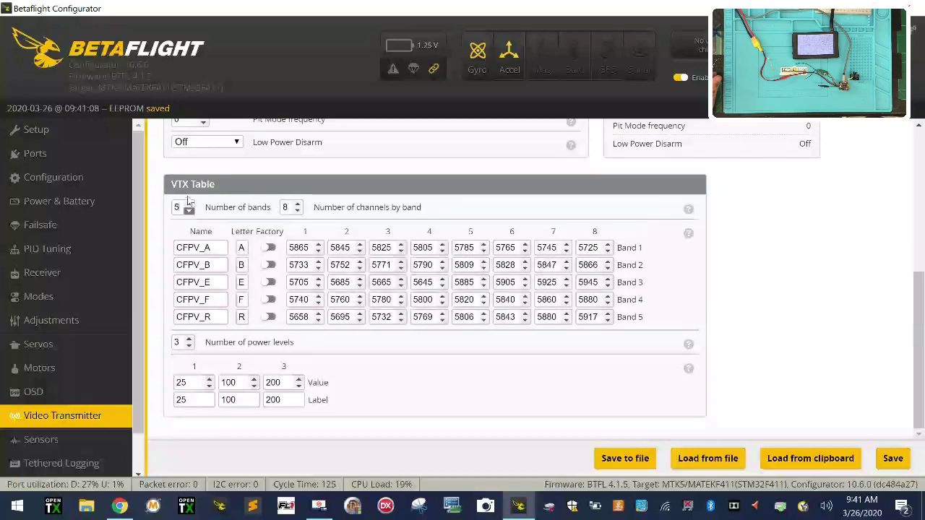
left_click(896, 459)
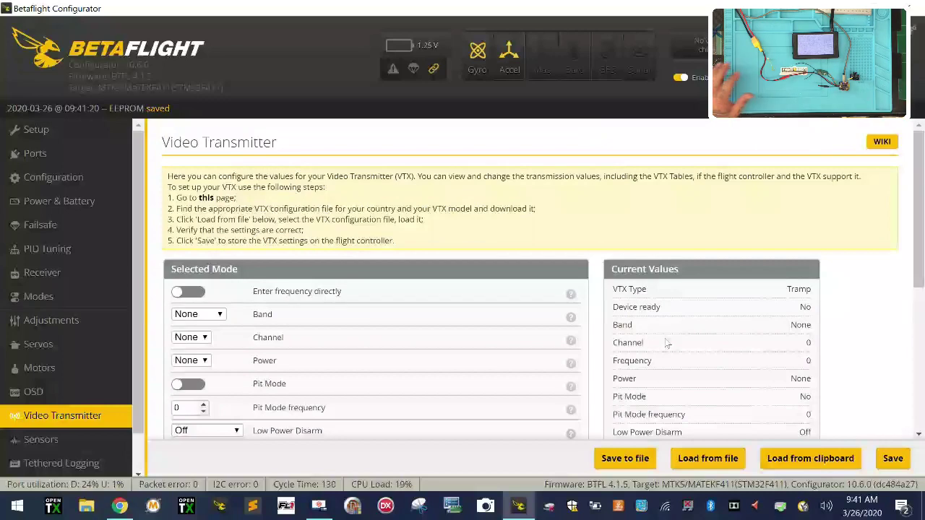
- Export the VTX table as a JSON file named JHEMCU-SIF4-032620 in the IRC VTX folder
scroll(666, 344, "down", 5)
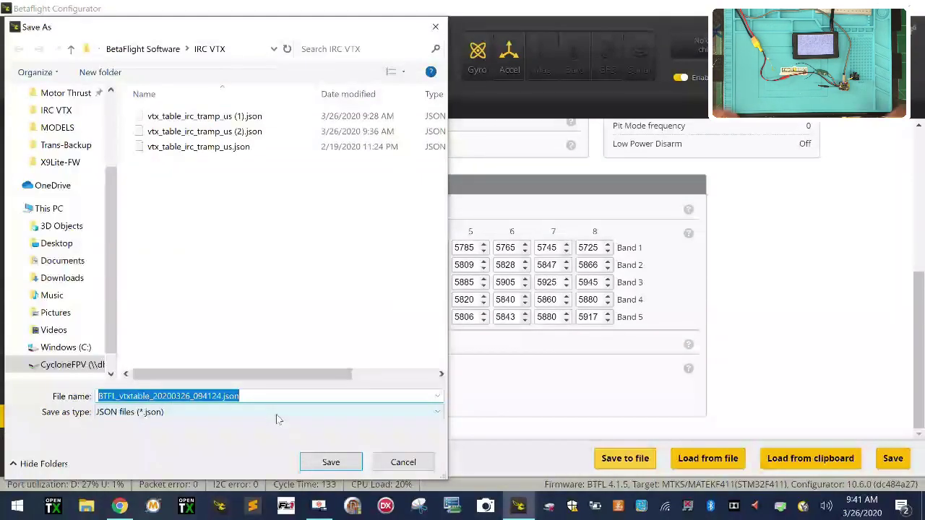
type("JHEMCU-SIF4-032620")
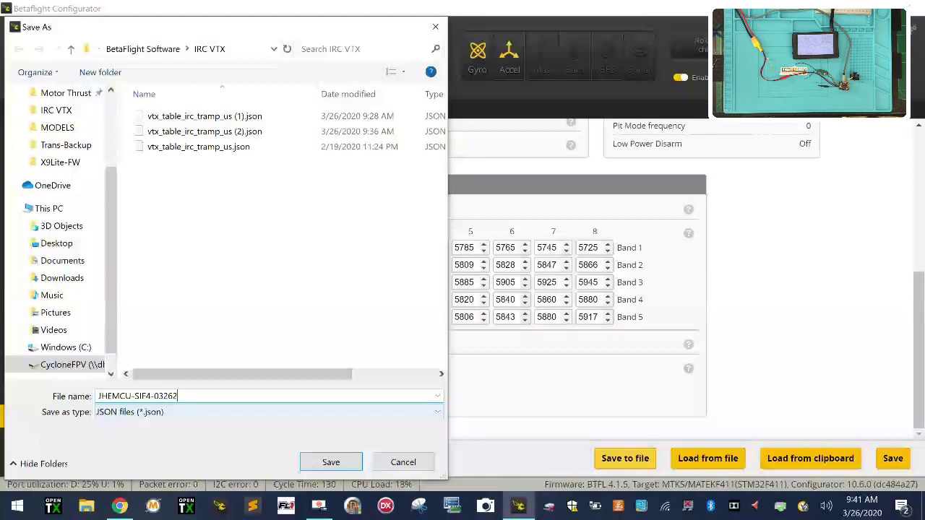
left_click(329, 463)
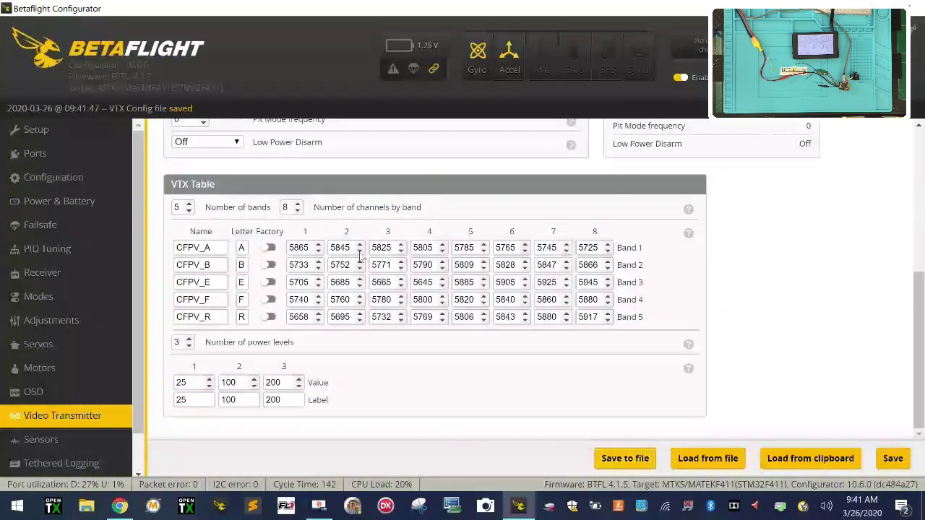
- Load the exported VTX table file back in and save it to the flight controller
left_click(721, 463)
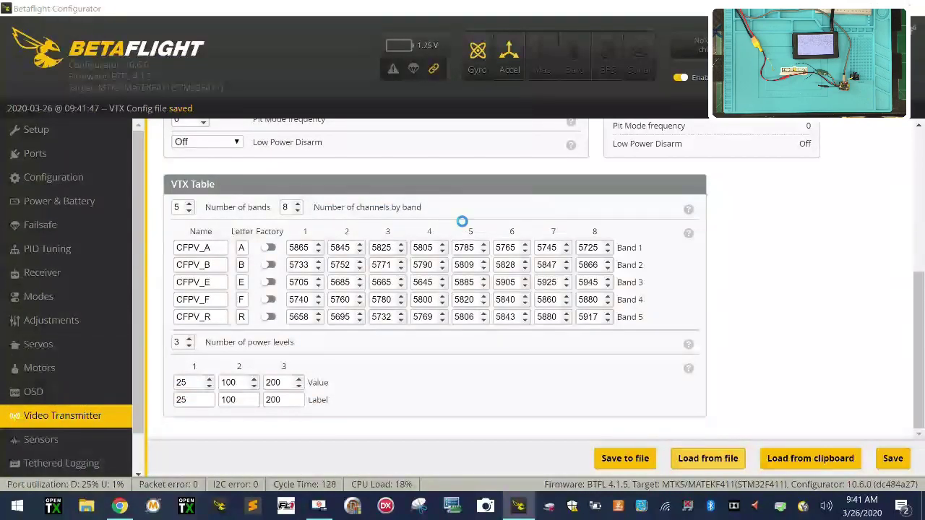
double_click(235, 120)
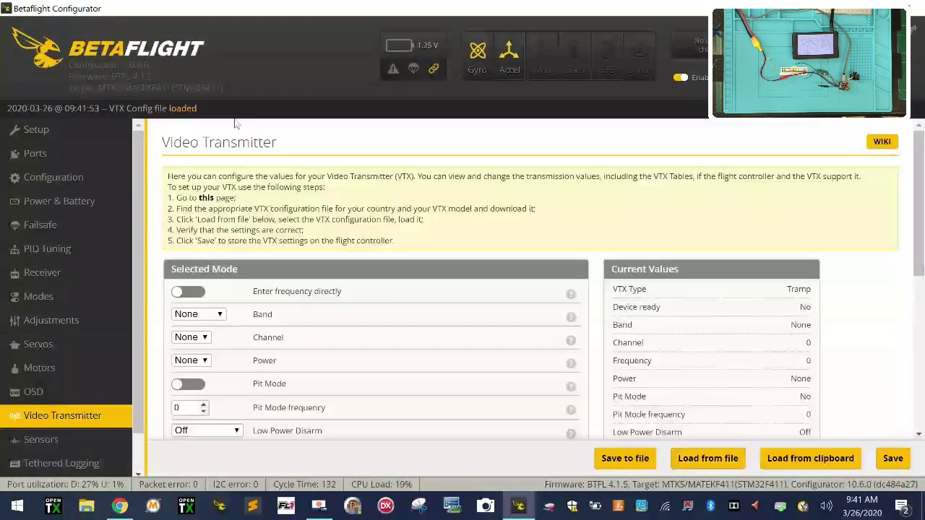
scroll(325, 370, "down", 5)
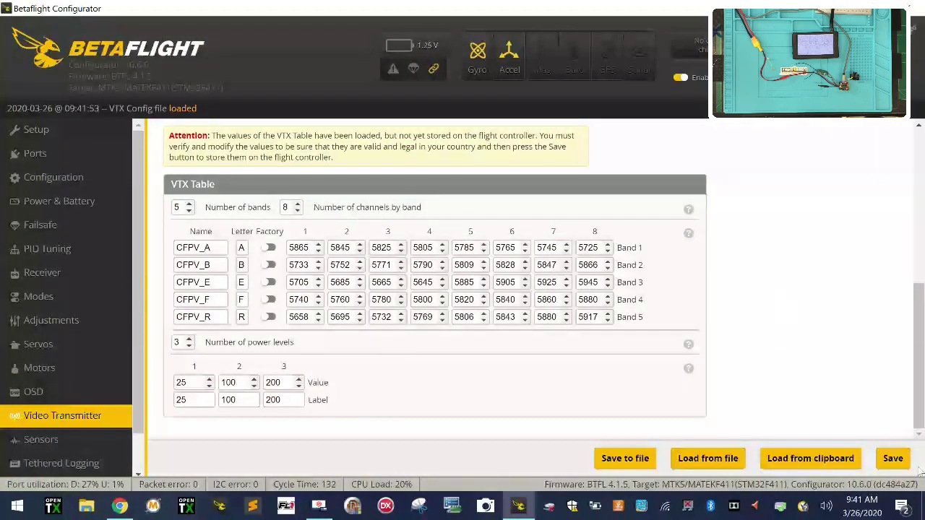
left_click(896, 459)
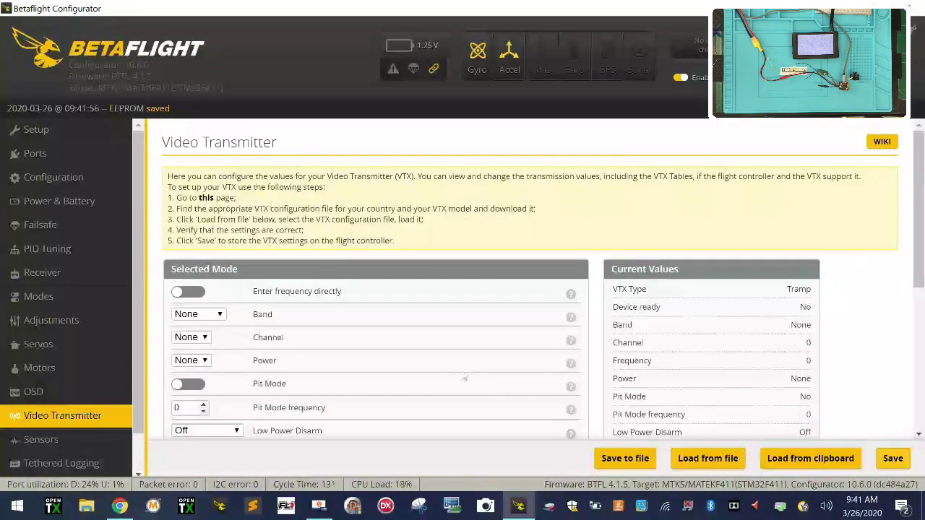
left_click(54, 153)
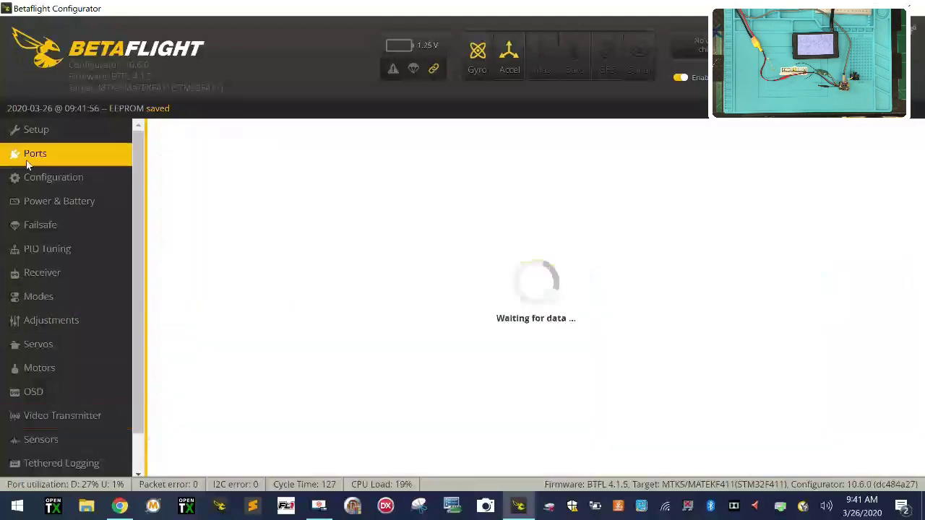
left_click(71, 414)
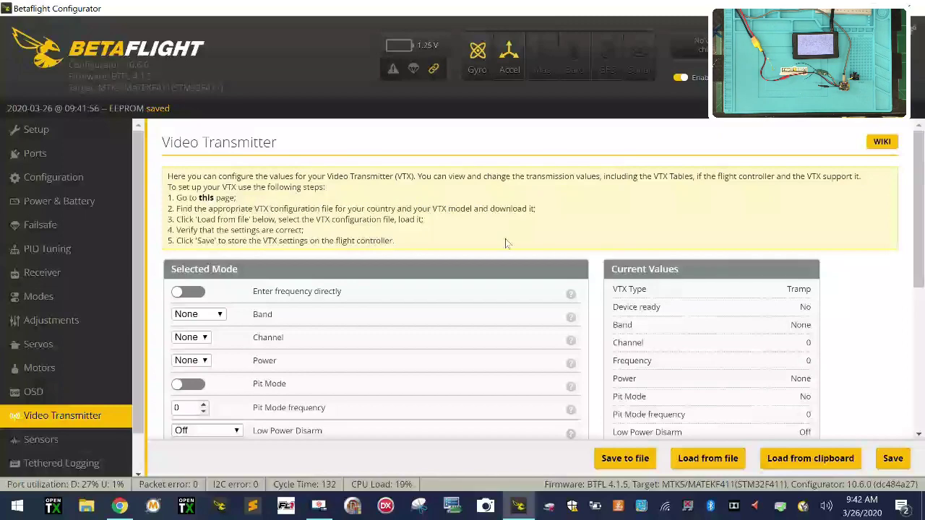
scroll(474, 322, "down", 4)
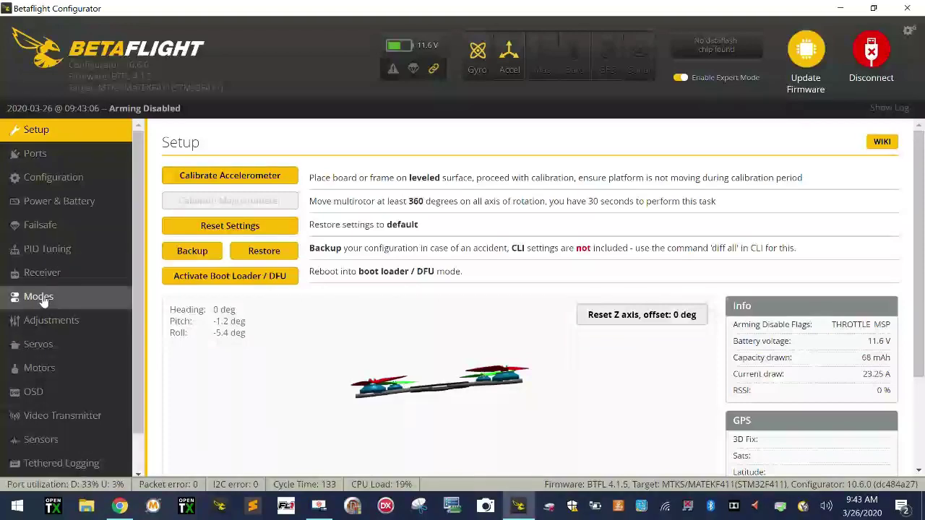
- Set the receiver's channel map to Spektrum / Graupner / JR (TAER1234) and save
left_click(43, 272)
left_click(775, 252)
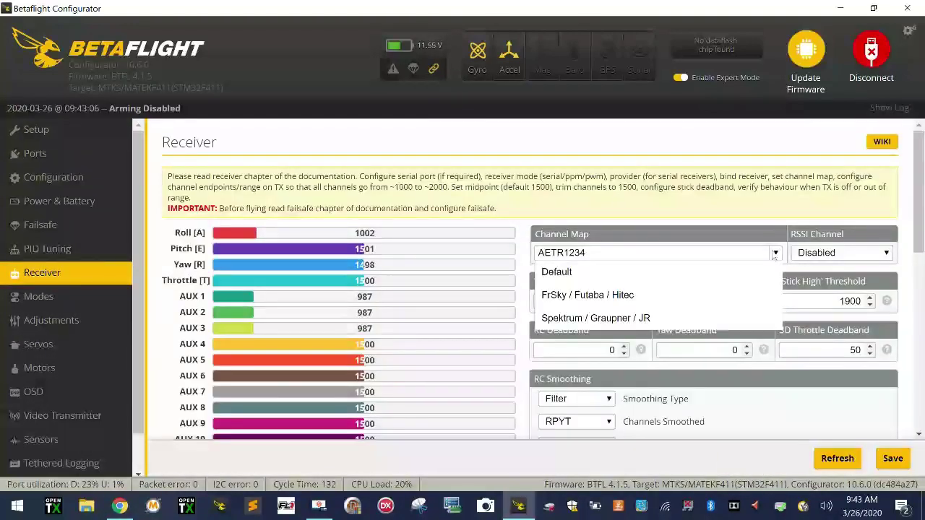
left_click(572, 316)
scroll(646, 367, "down", 5)
scroll(646, 367, "up", 5)
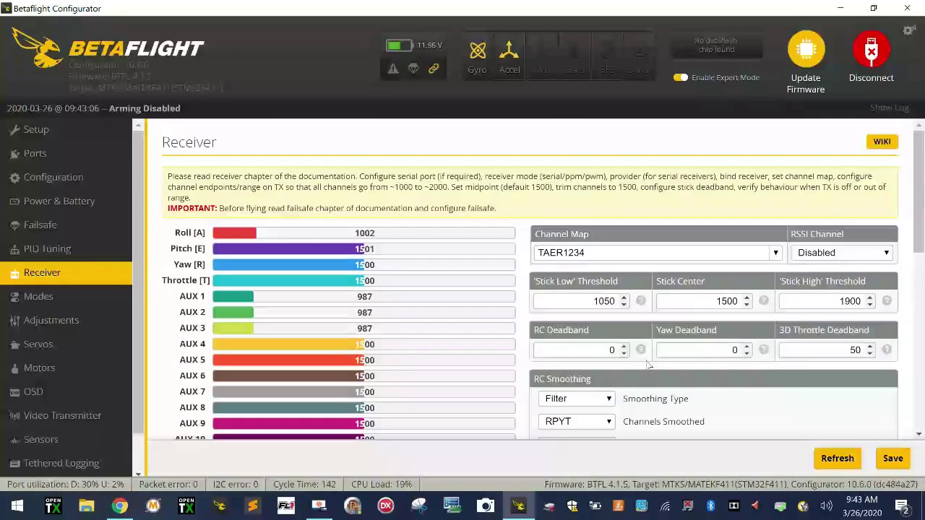
left_click(895, 459)
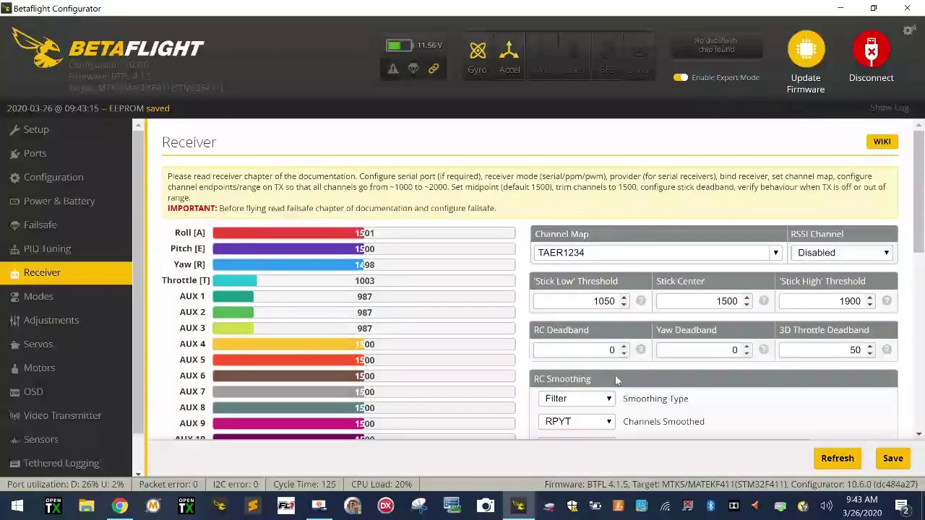